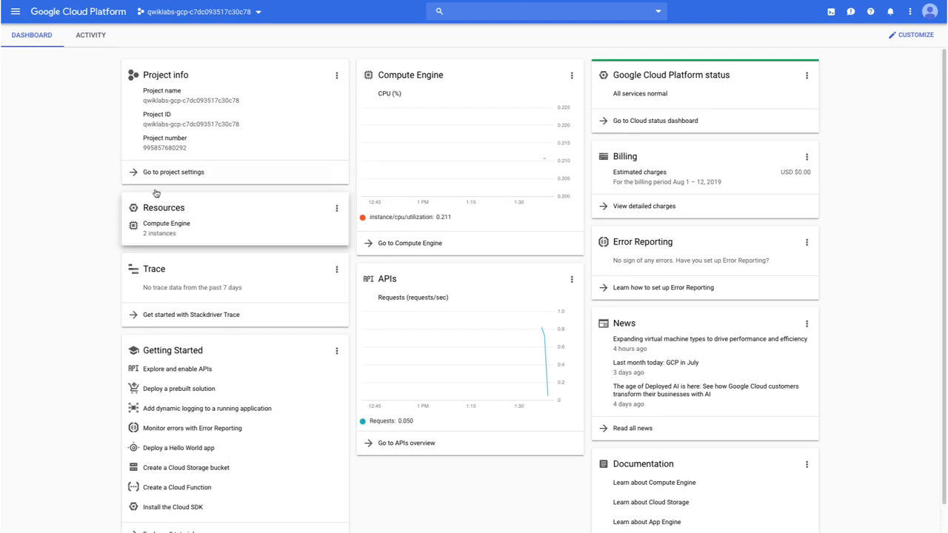
- Open the listed deployment in Deployment Manager and review its networks, subnets, firewall rules and VM instances
click(15, 12)
scroll(91, 190, down, 5)
scroll(91, 190, down, 6)
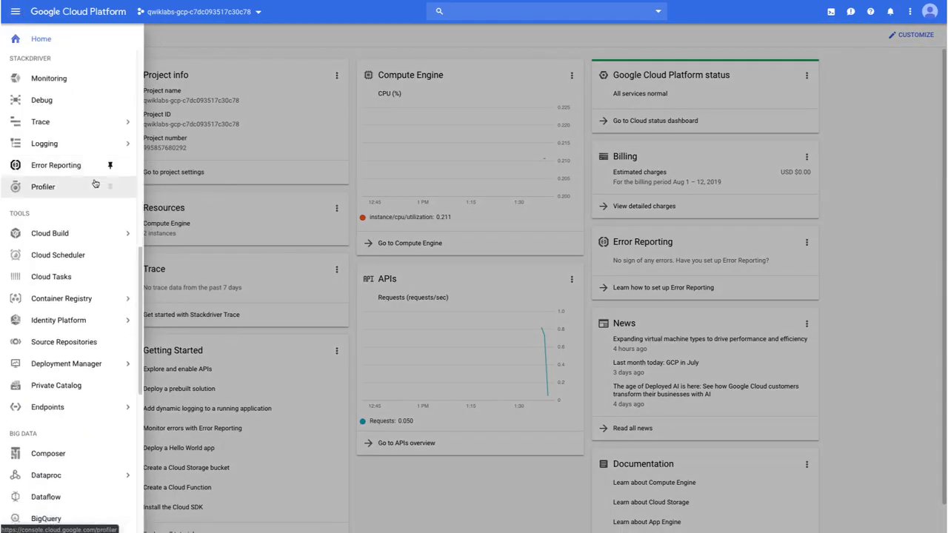
mouse_move(75, 367)
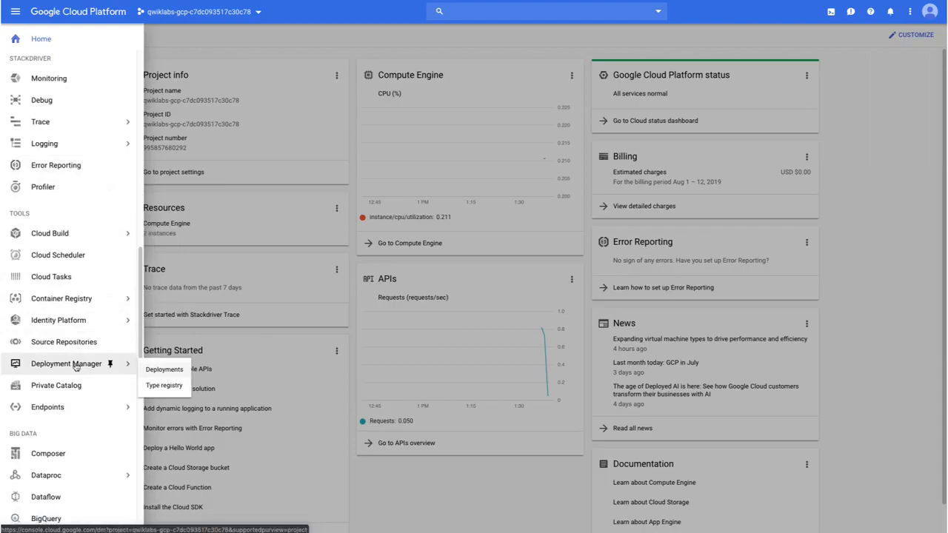
click(75, 367)
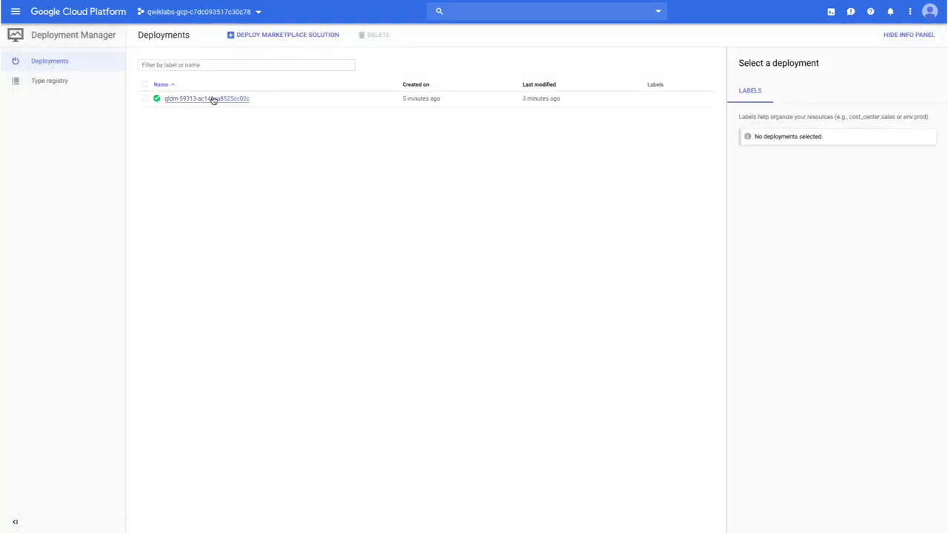
click(212, 99)
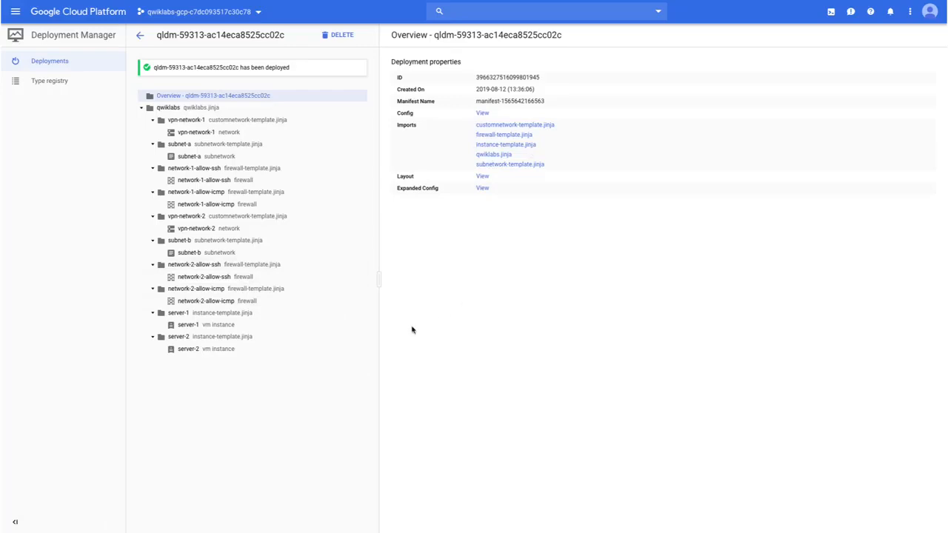
- Review the project's VPC networks with their subnets, followed by the firewall rules
click(15, 12)
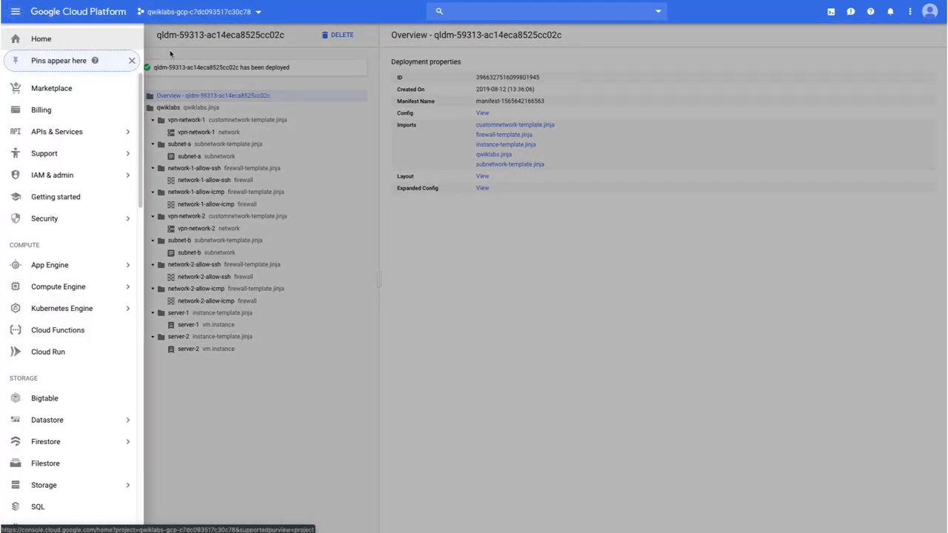
mouse_move(100, 264)
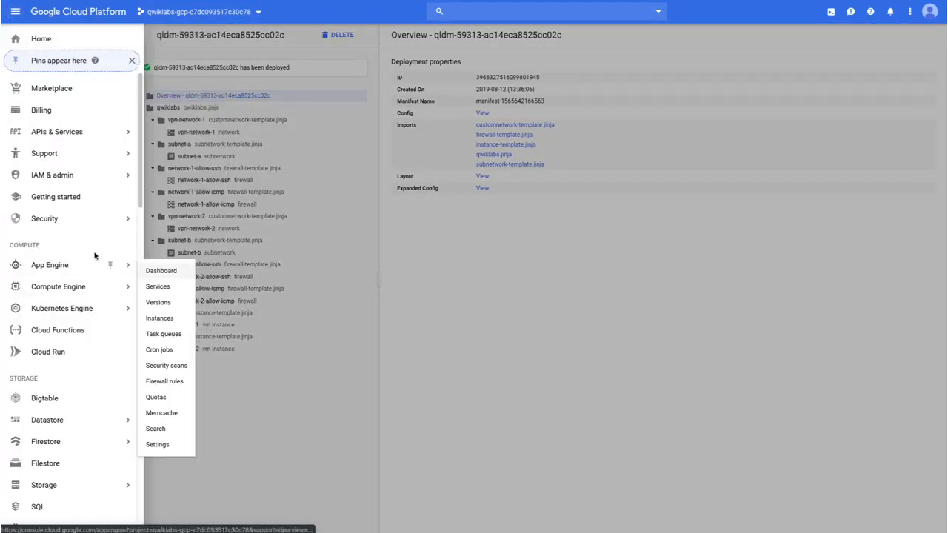
scroll(95, 247, down, 3)
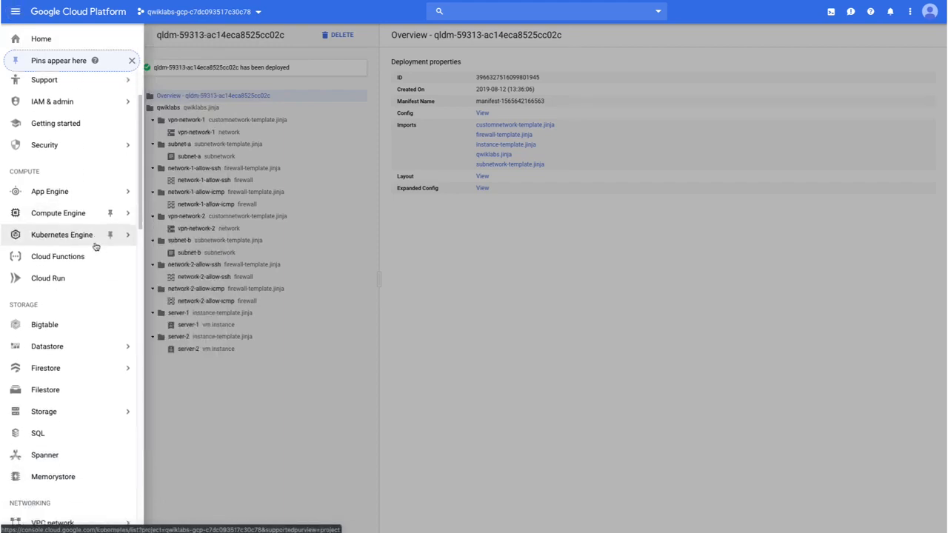
click(61, 400)
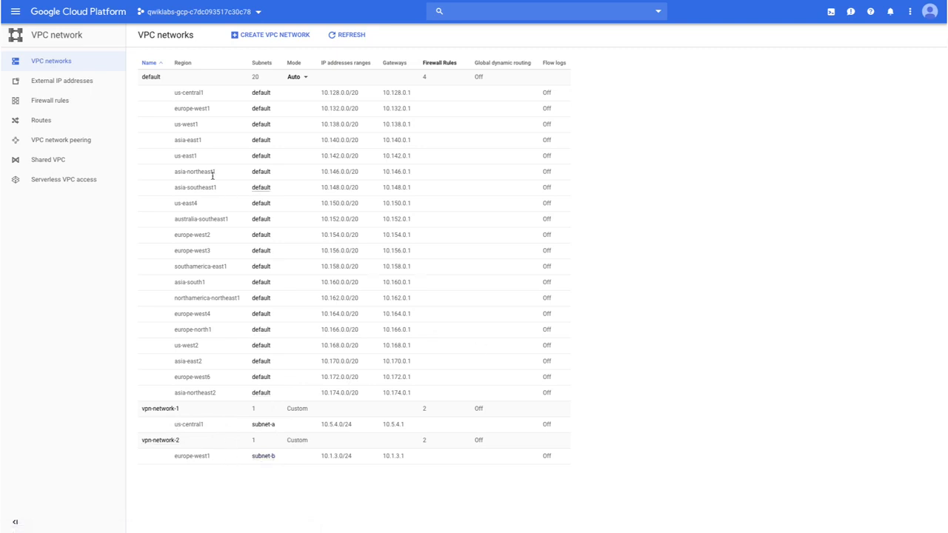
click(72, 108)
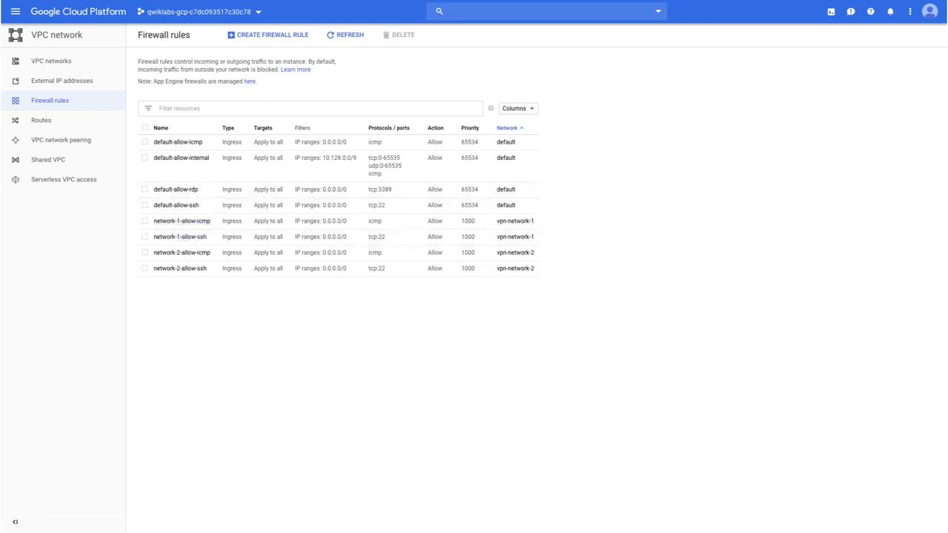
- Open the Compute Engine VM instances list, dismiss the Learn pane and add the Network column
click(15, 12)
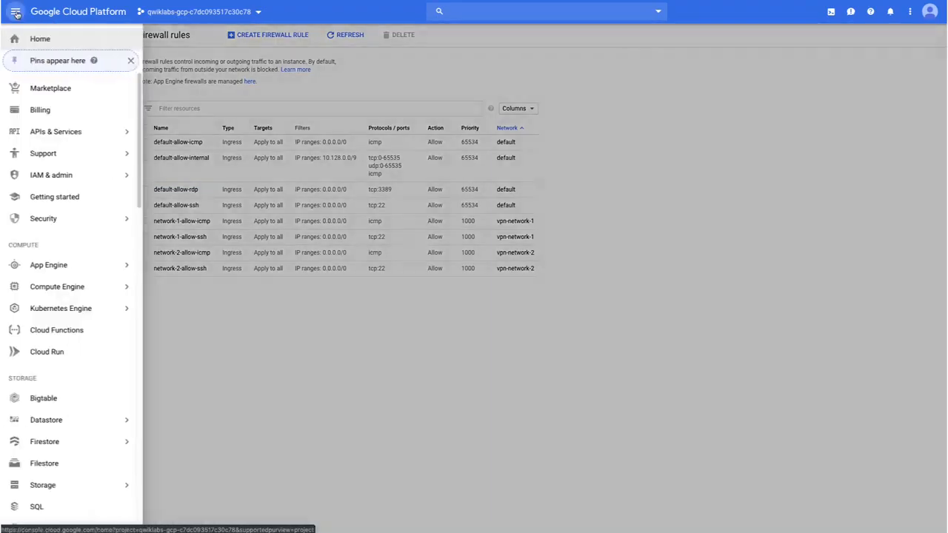
click(76, 287)
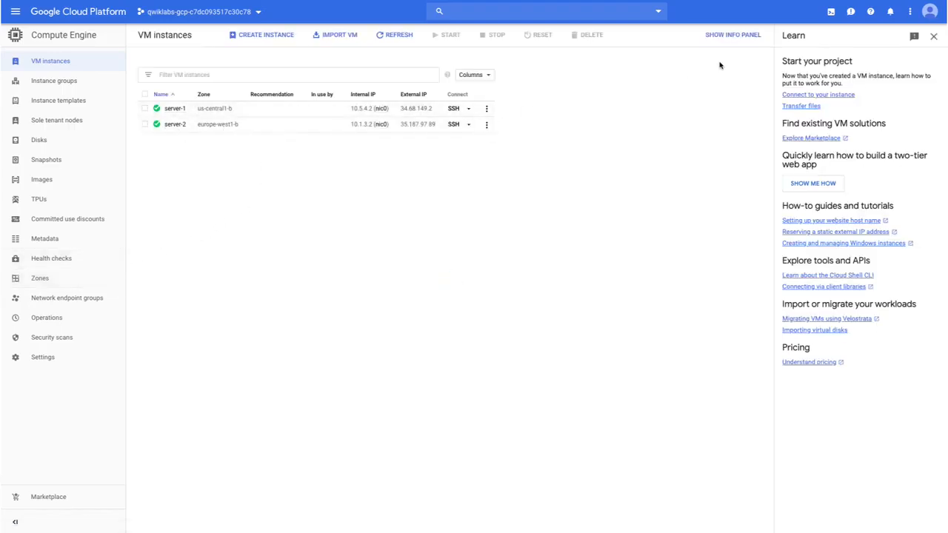
click(935, 39)
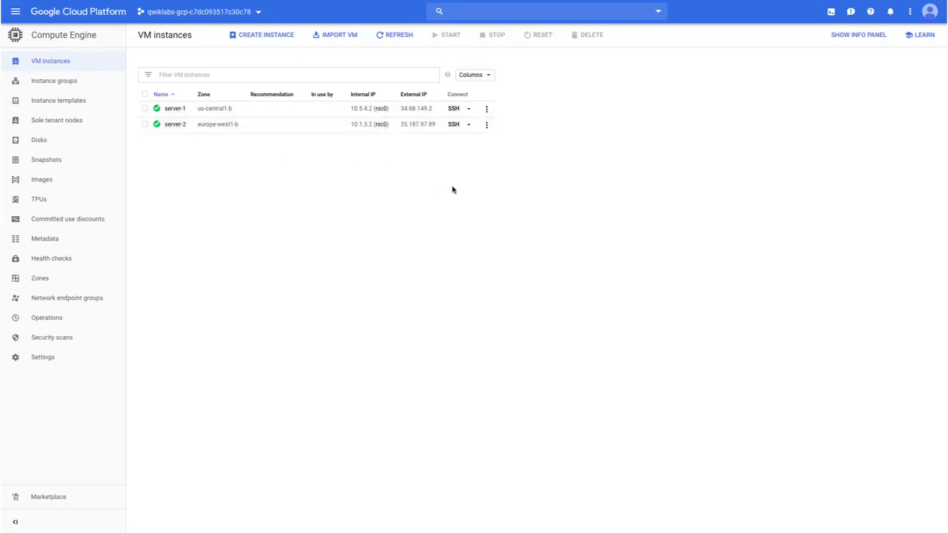
click(481, 78)
drag(546, 98, 546, 140)
click(493, 111)
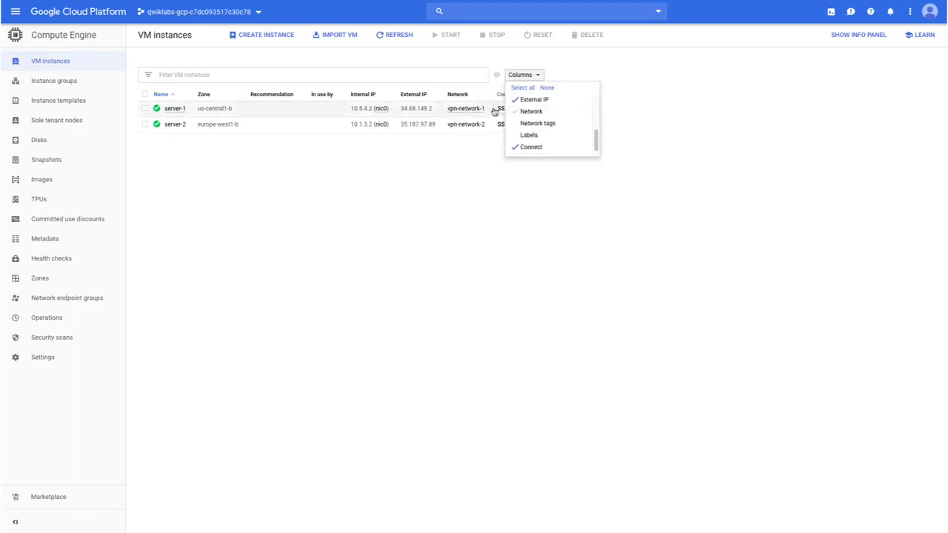
click(414, 185)
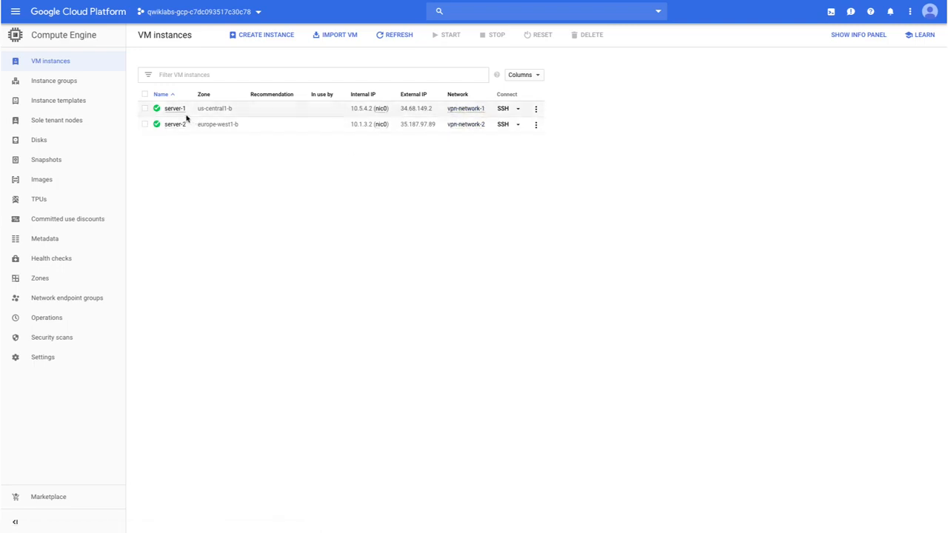
- Inspect the firewall rules and routes of server-1's nic0 network interface, and return to the VM instances list
click(381, 110)
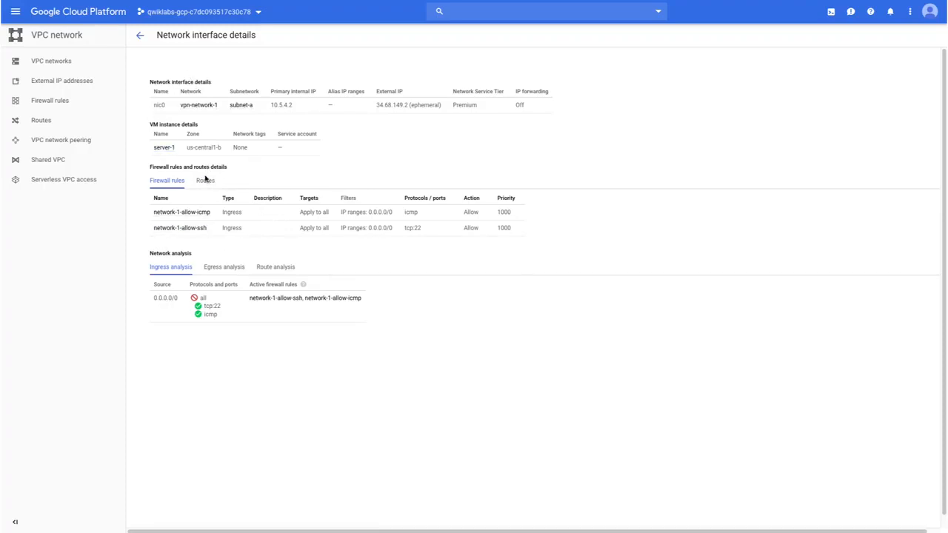
click(205, 183)
click(166, 183)
click(139, 35)
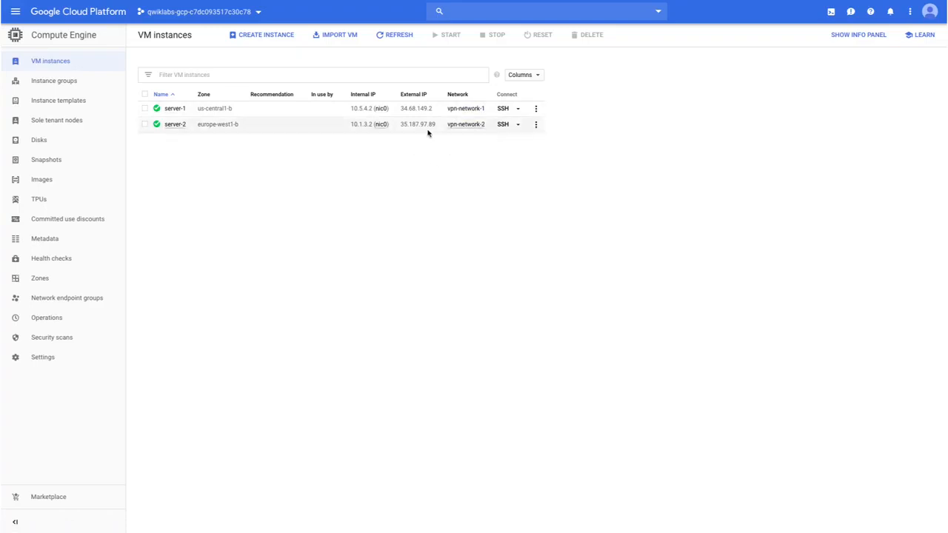
- From an SSH session on server-1, ping server-2's external IP 35.187.97.89 with a count of 3
drag(437, 126, 403, 127)
key(super+c)
click(502, 109)
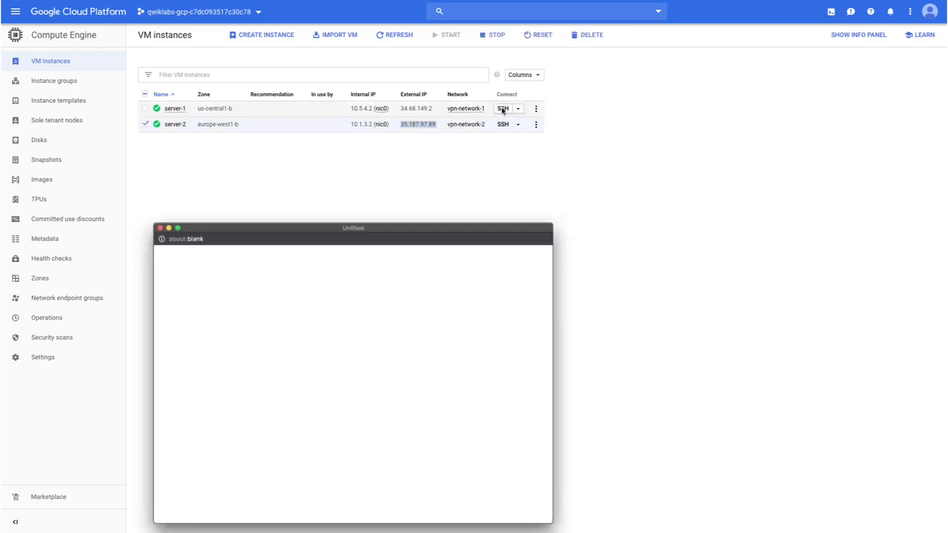
drag(476, 214, 689, 105)
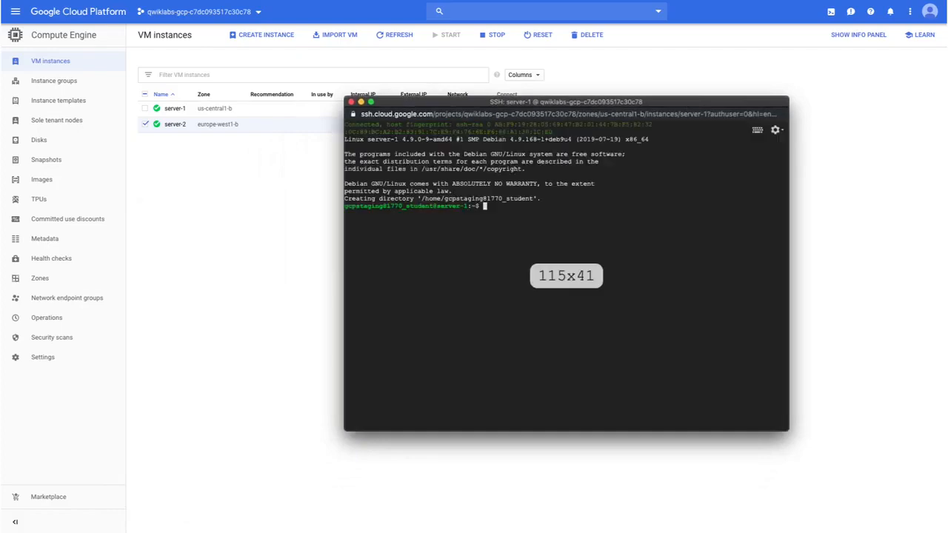
text(pinmg)
key(BackSpace)
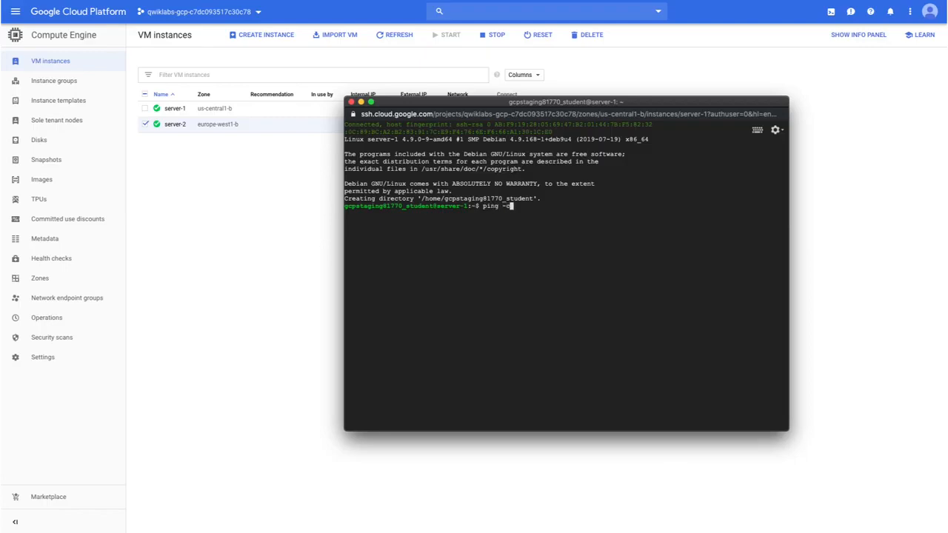
text(g -c 3)
key(super+v)
key(Return)
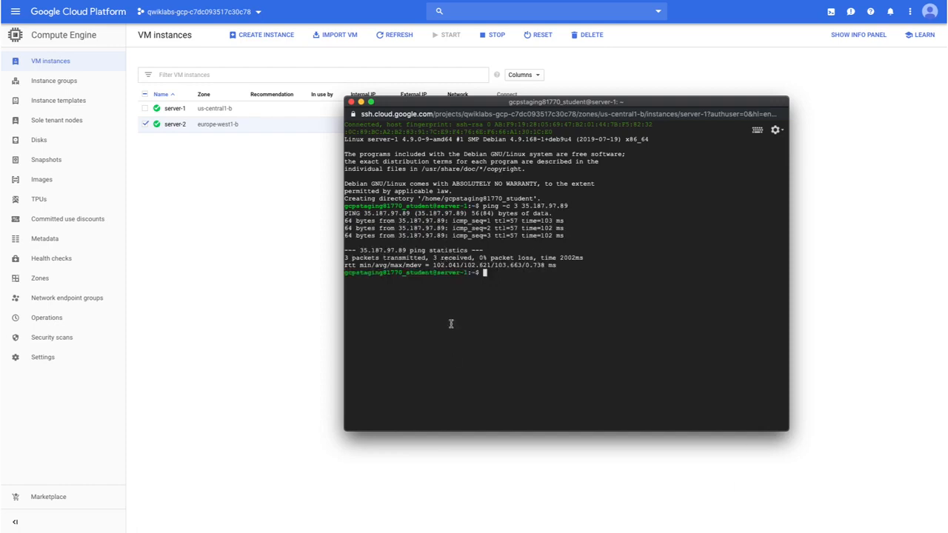
- Ping server-2's internal IP 10.1.3.2 from server-1 with a count of 3, and close the SSH session
drag(422, 104, 430, 163)
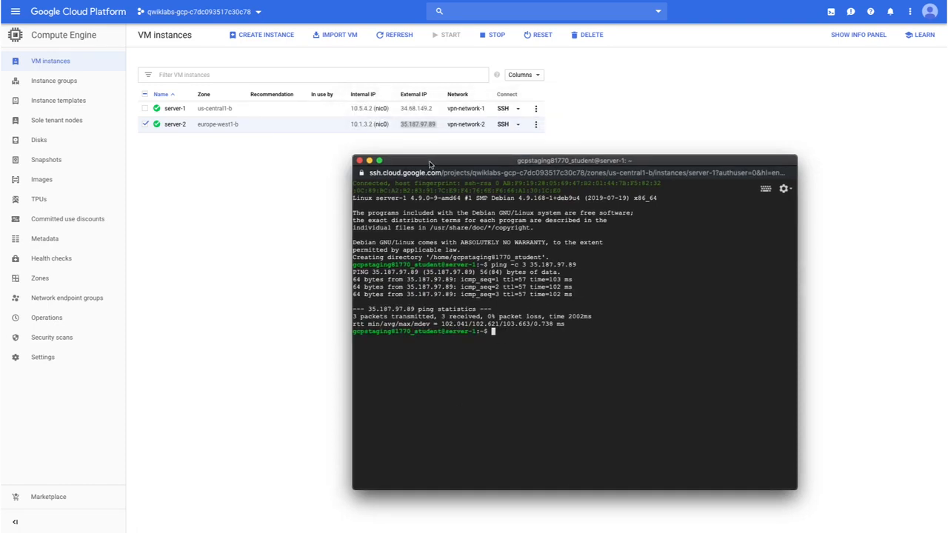
key(Up)
key(BackSpace)
key(BackSpace)
key(BackSpace)
key(BackSpace)
key(BackSpace)
key(BackSpace)
key(BackSpace)
key(BackSpace)
text(1)
text(0.1.2.)
key(BackSpace)
key(BackSpace)
text(3.2)
key(Return)
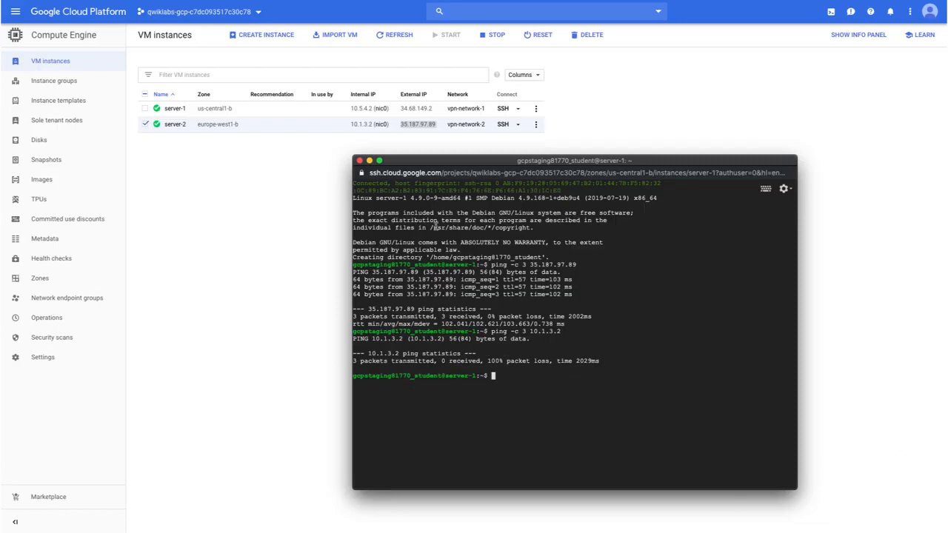
click(360, 160)
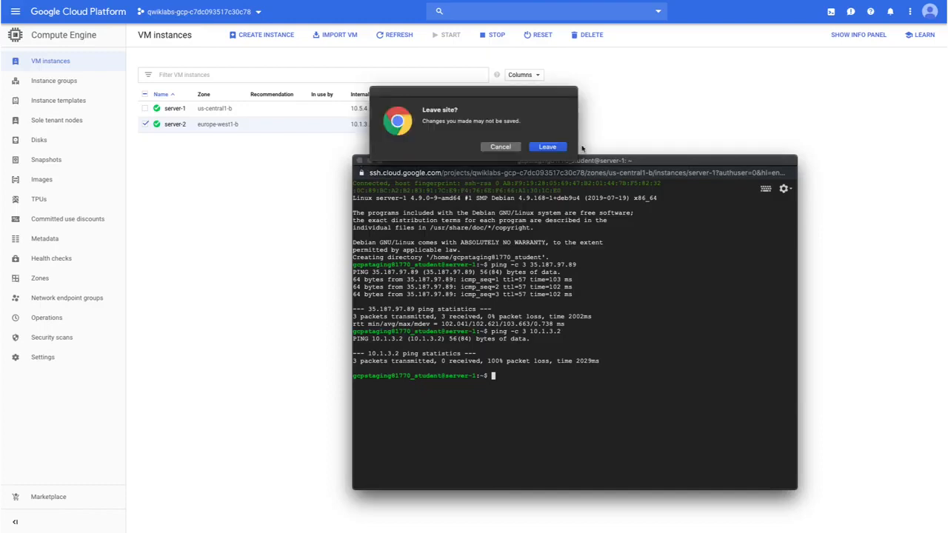
click(558, 149)
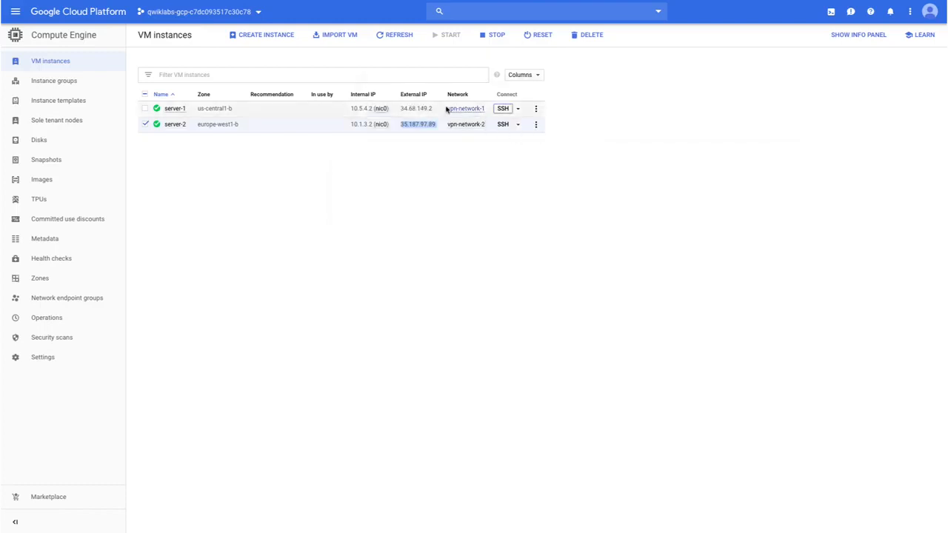
- From an SSH session on server-2, ping server-1's external IP 34.68.149.2 with a count of 3
drag(434, 109, 401, 109)
key(ctrl+c)
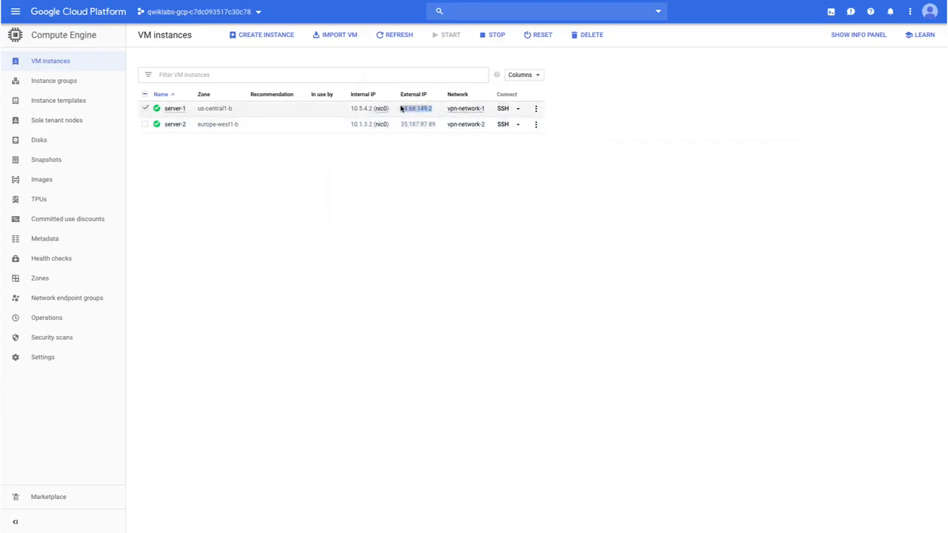
click(503, 124)
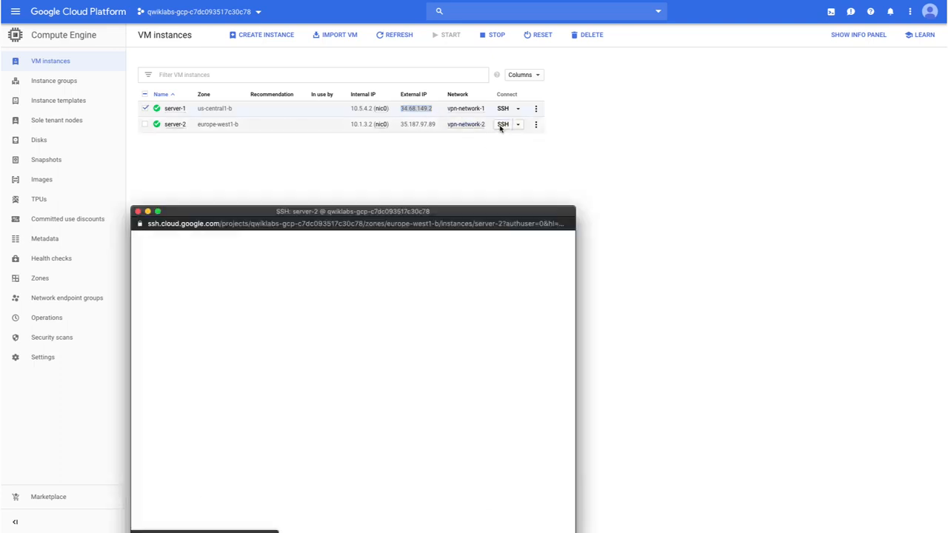
drag(468, 212, 636, 112)
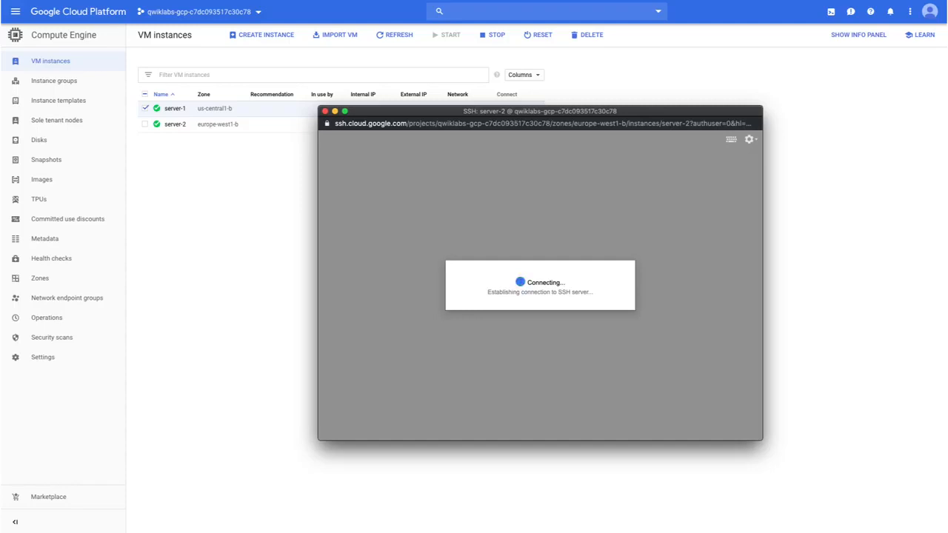
text(ping -c 3)
key(ctrl+v)
key(Return)
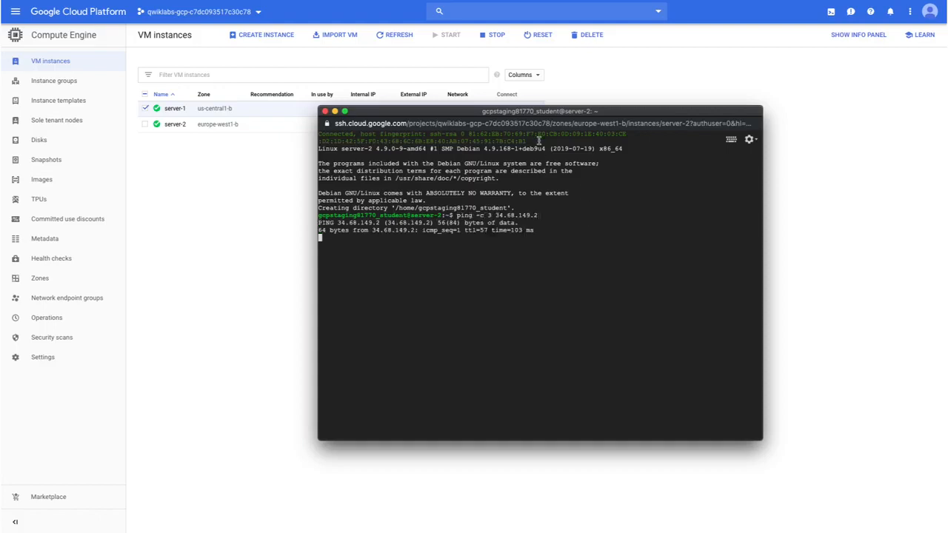
- Ping server-1's internal IP 10.5.4.2 from server-2 with a count of 3, and close the SSH session
drag(531, 111, 561, 149)
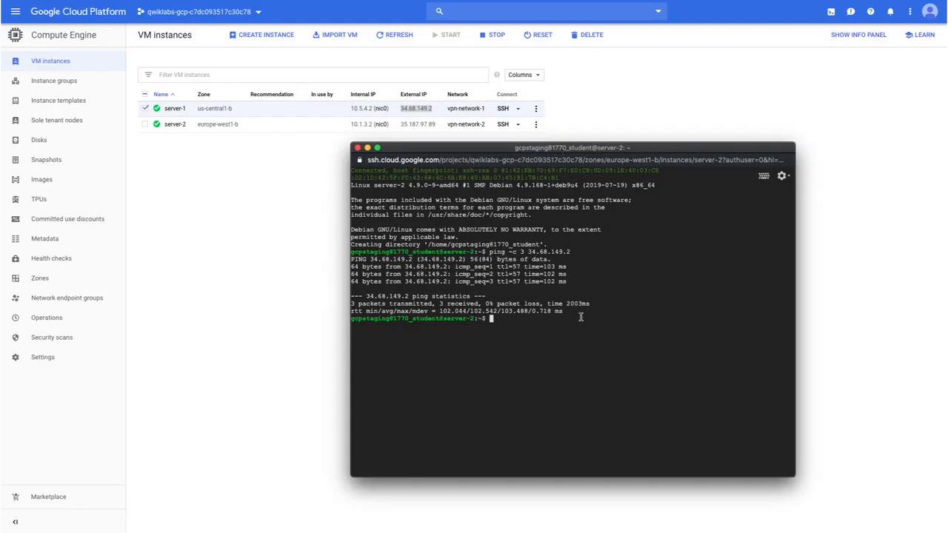
key(Up)
key(BackSpace)
key(BackSpace)
key(BackSpace)
key(BackSpace)
key(BackSpace)
key(BackSpace)
key(BackSpace)
key(BackSpace)
key(BackSpace)
key(BackSpace)
key(BackSpace)
text(10.5.4.2)
key(Return)
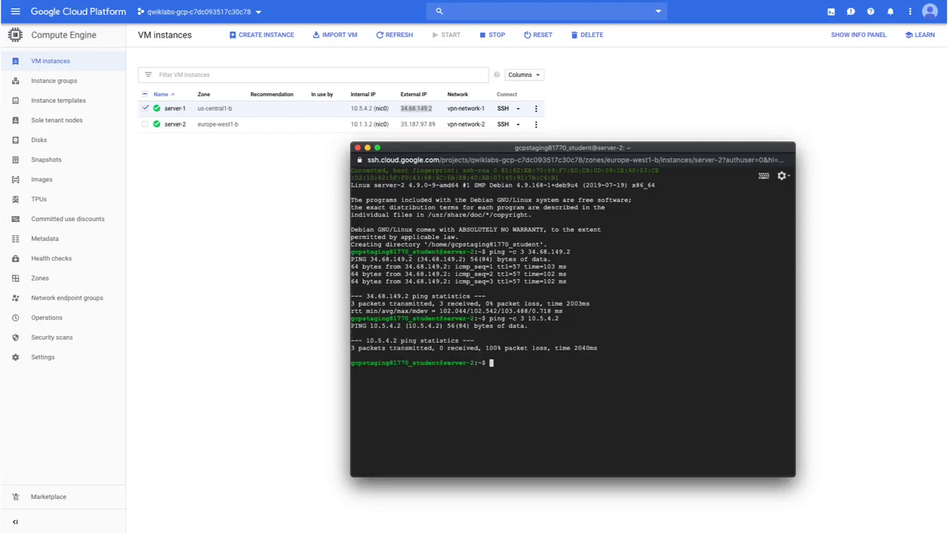
click(357, 148)
click(548, 147)
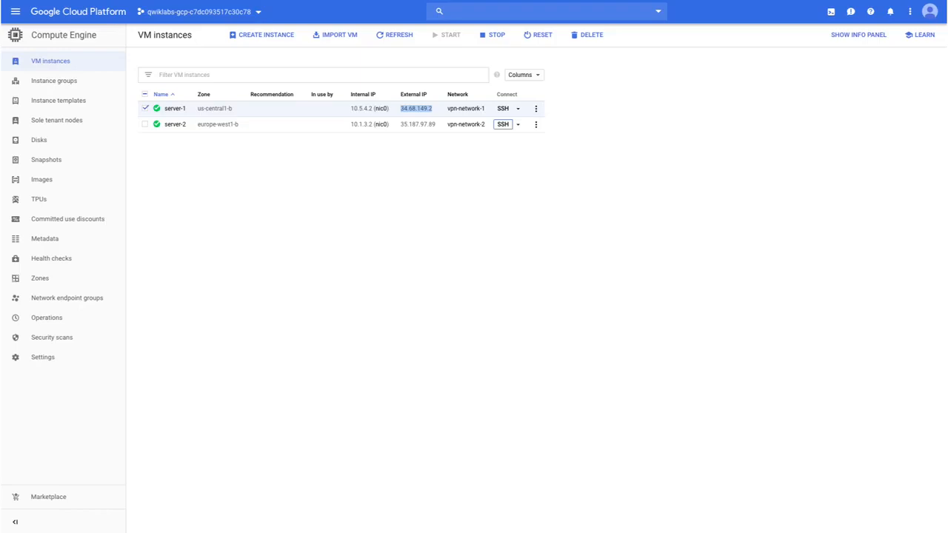
- Open the External IP addresses page of the VPC network section
click(16, 11)
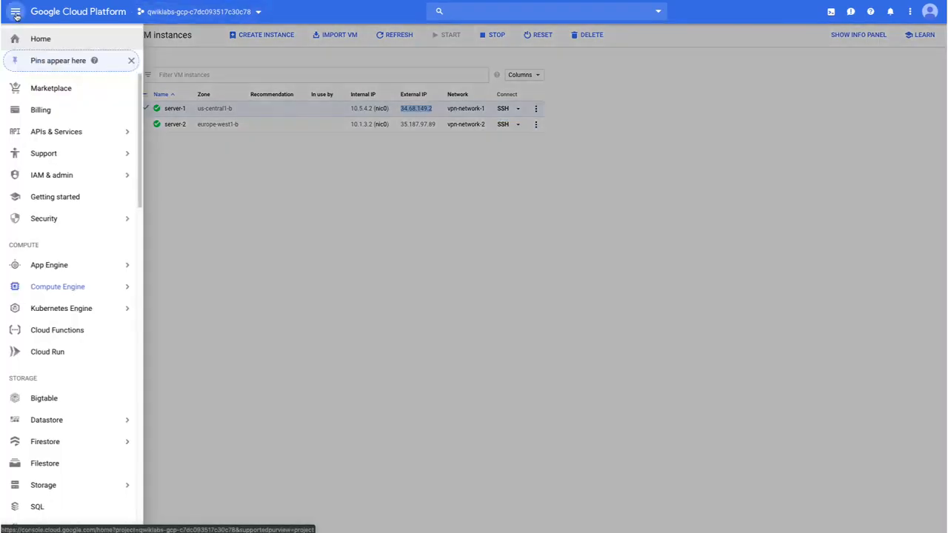
scroll(57, 200, down, 5)
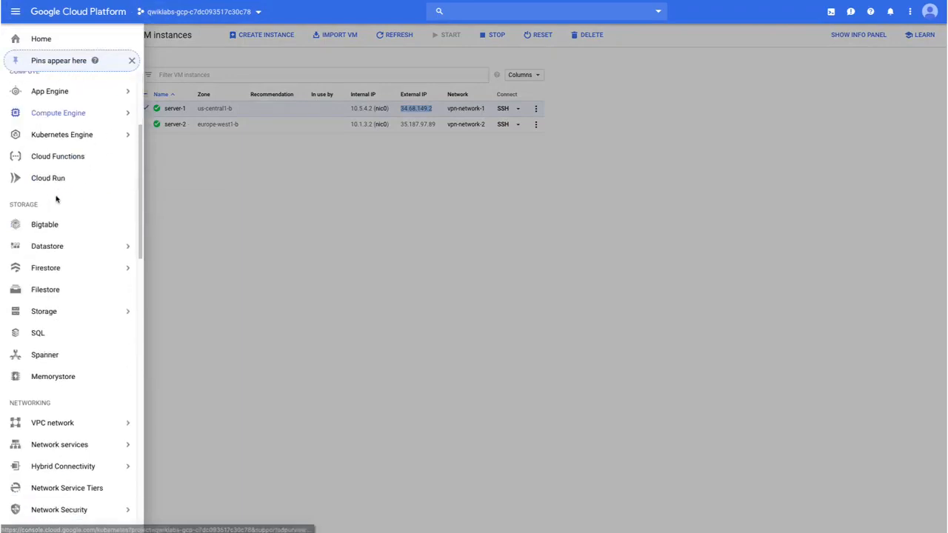
mouse_move(64, 417)
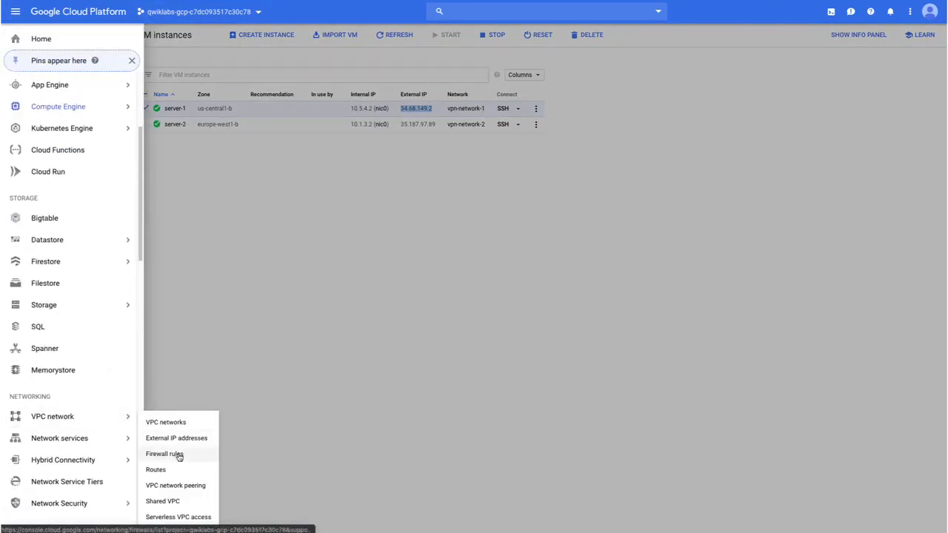
click(178, 440)
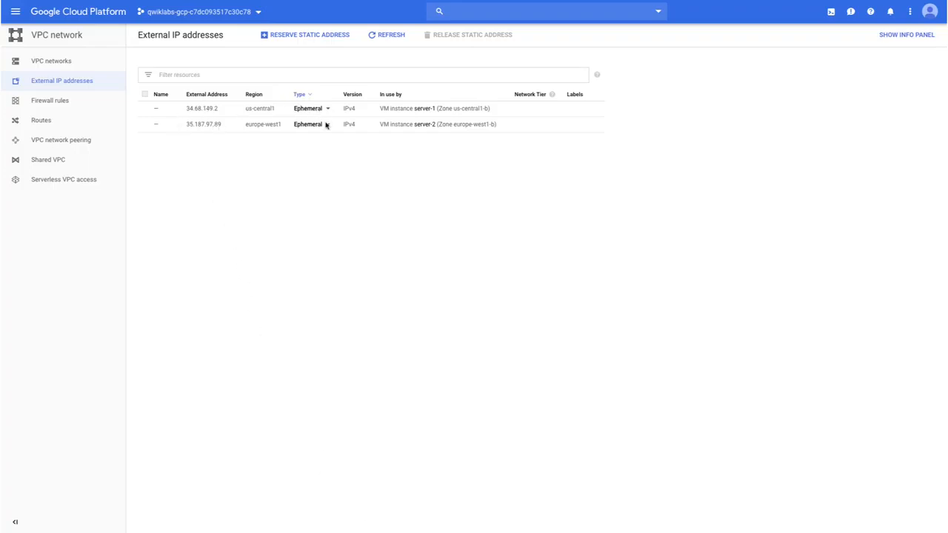
- Reserve a regional static external IP address named vpn-1-static-ip in us-central1 (Iowa)
click(274, 36)
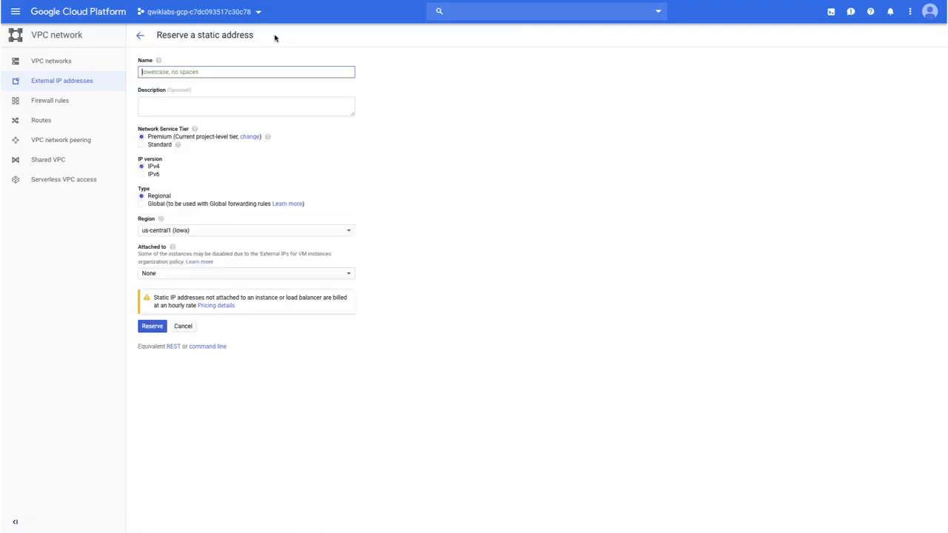
text(vpn-1-static-ip)
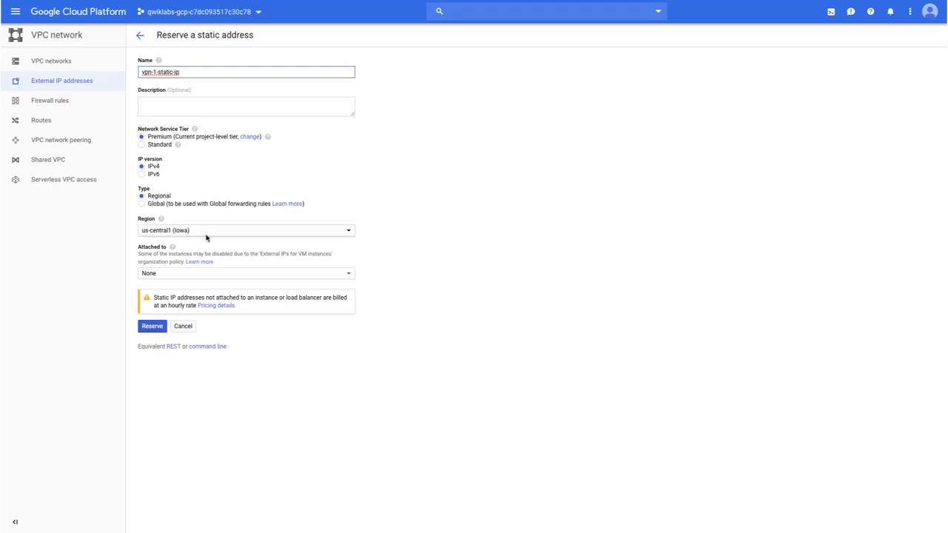
click(151, 333)
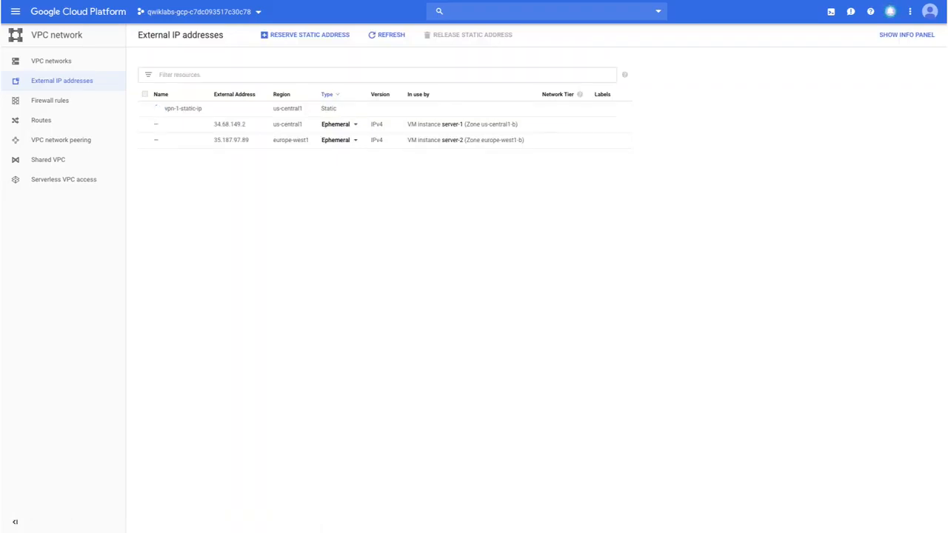
- Reserve a second static external IP address named vpn-2-static-ip in the region europe-west1 (Belgium)
click(288, 35)
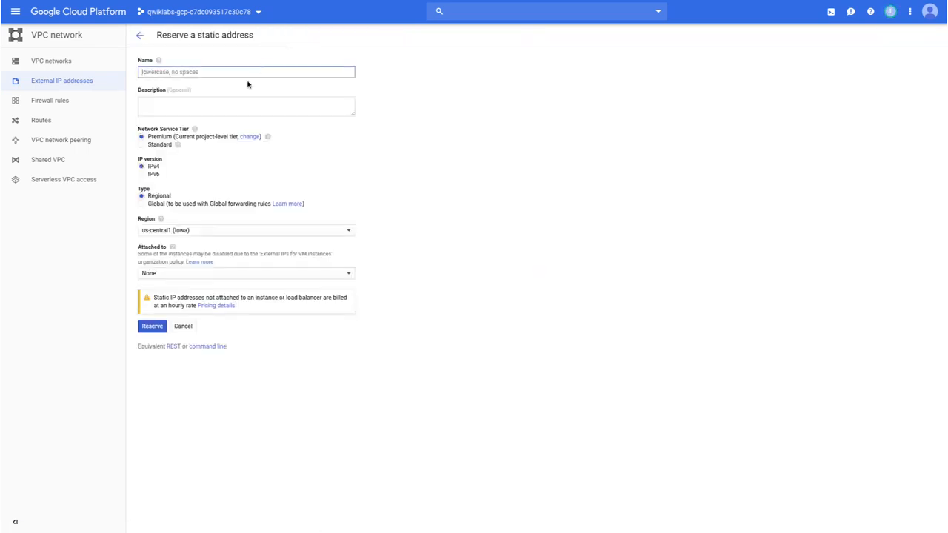
text(vpn-2-static-ip)
click(197, 231)
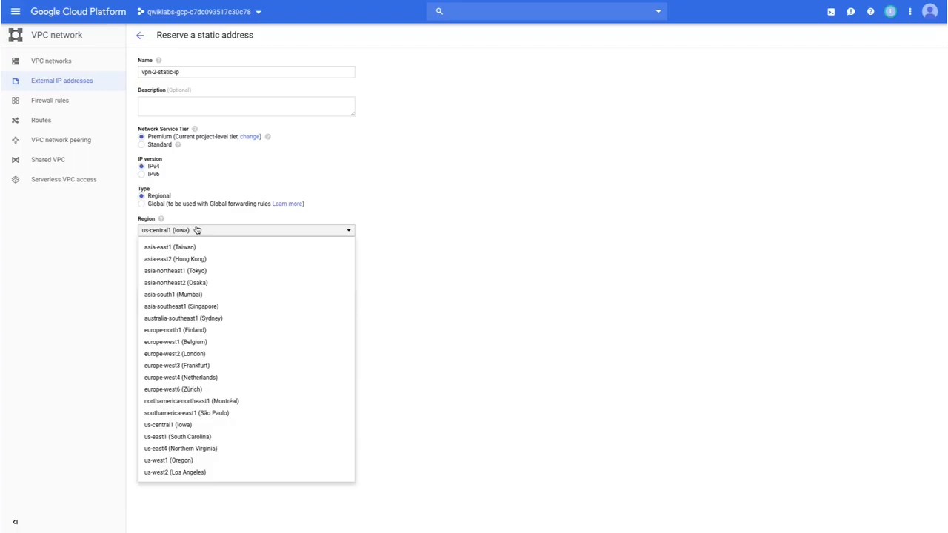
click(195, 341)
click(154, 328)
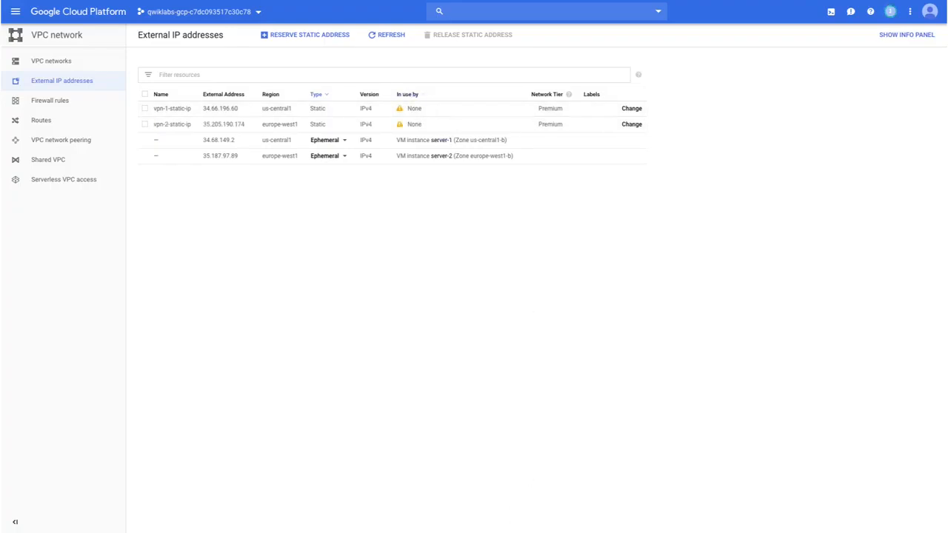
- Go to the VPN page of Hybrid Connectivity and start creating a Classic VPN connection
click(14, 12)
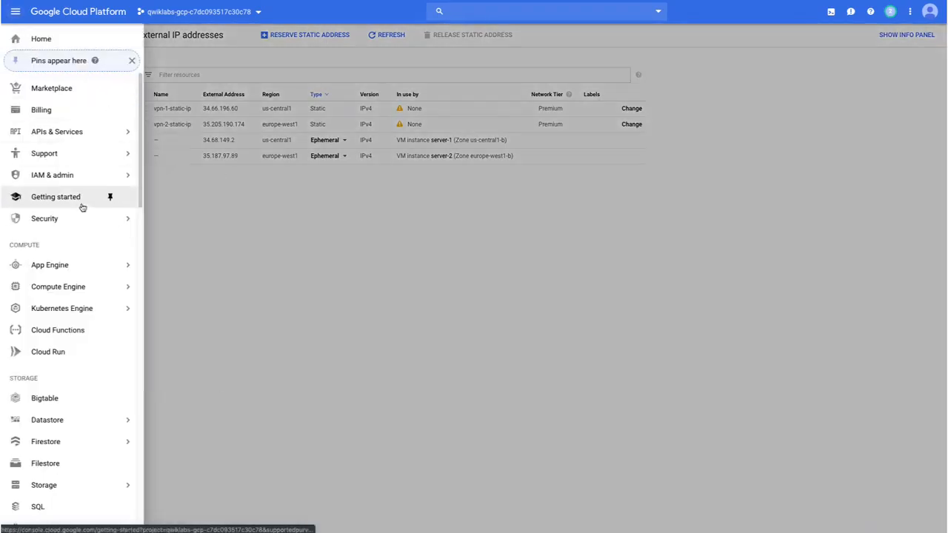
scroll(83, 207, down, 4)
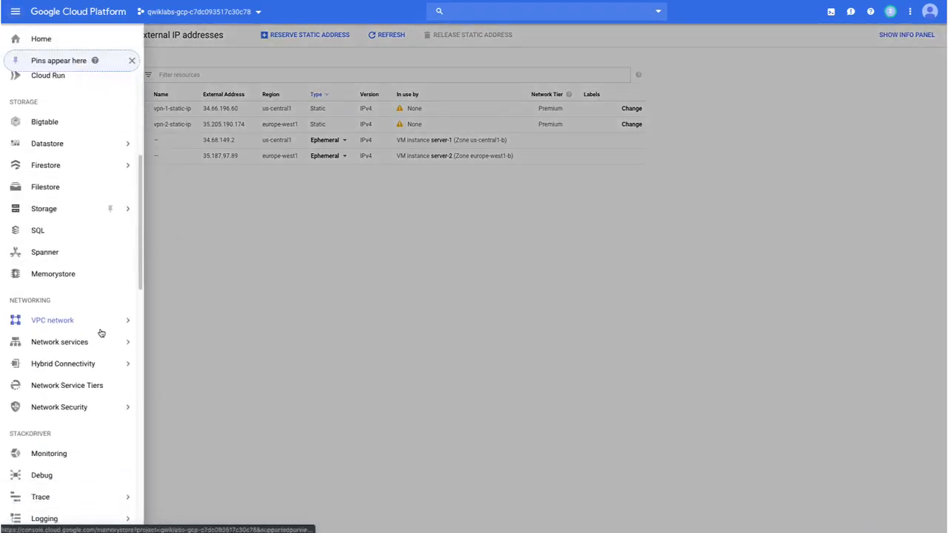
mouse_move(85, 367)
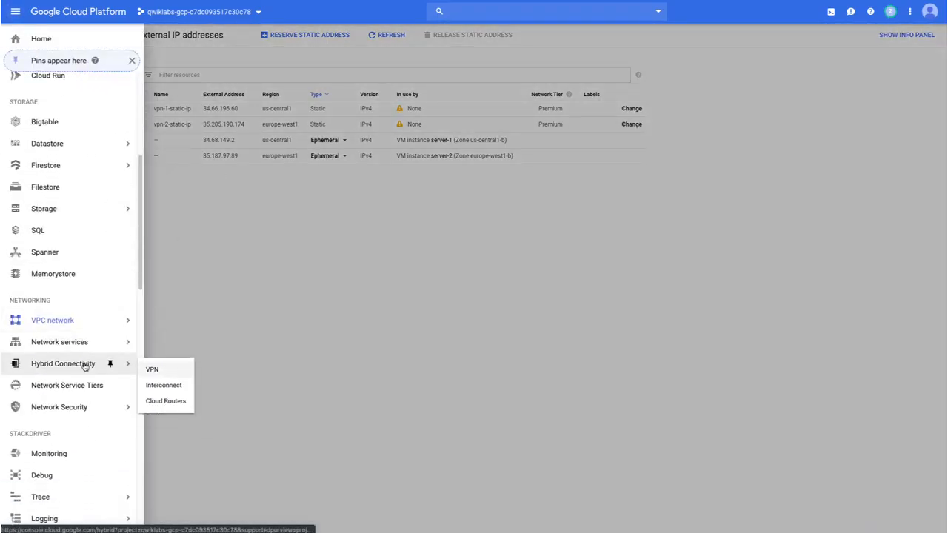
click(157, 369)
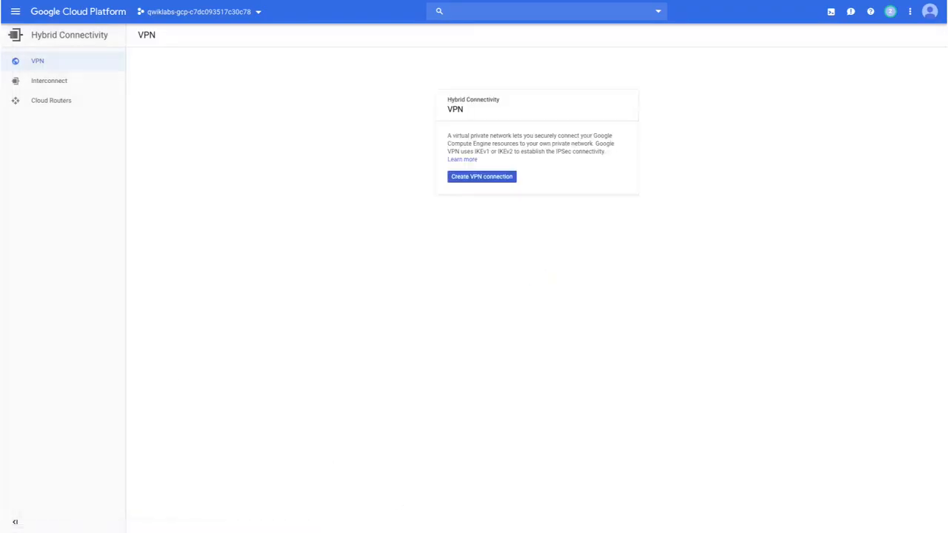
click(493, 178)
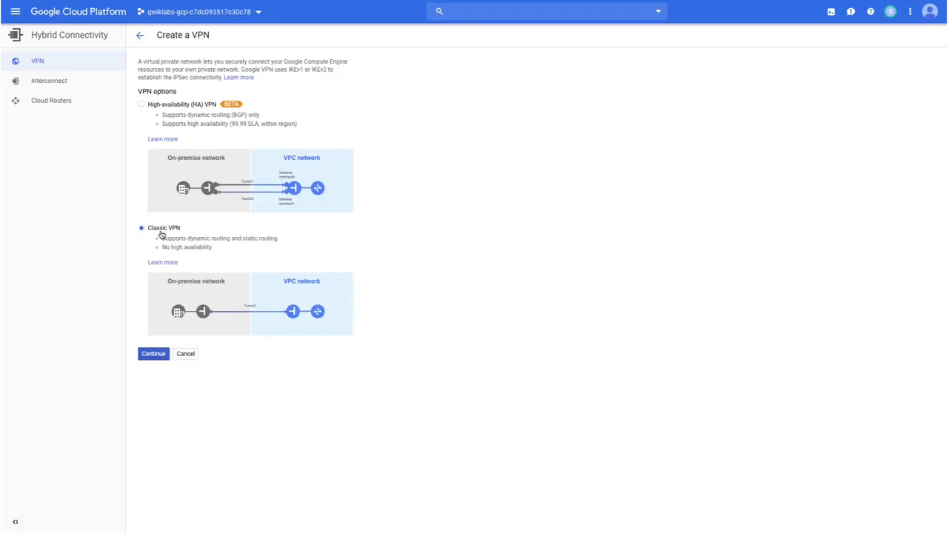
click(153, 356)
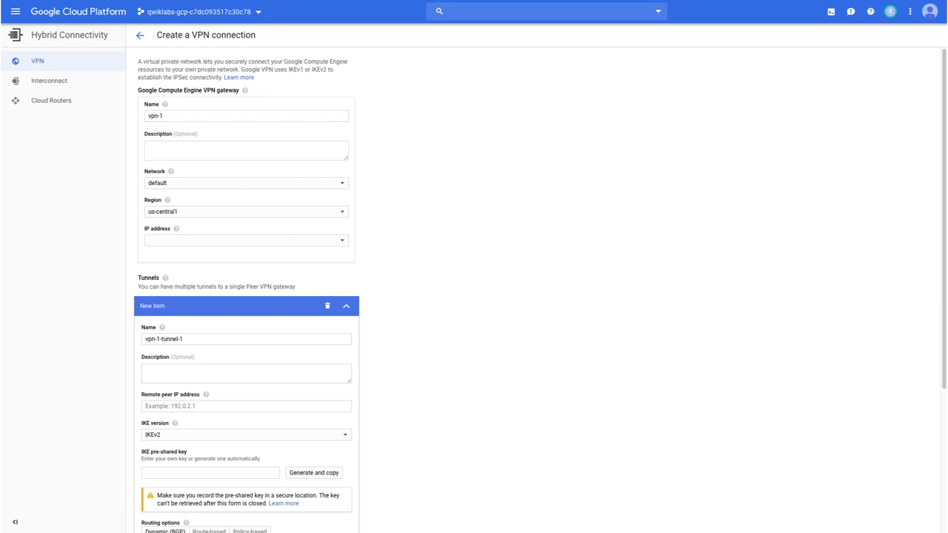
- Set the vpn-1 gateway's network to vpn-network-1 and its IP address to vpn-1-static-ip
click(222, 185)
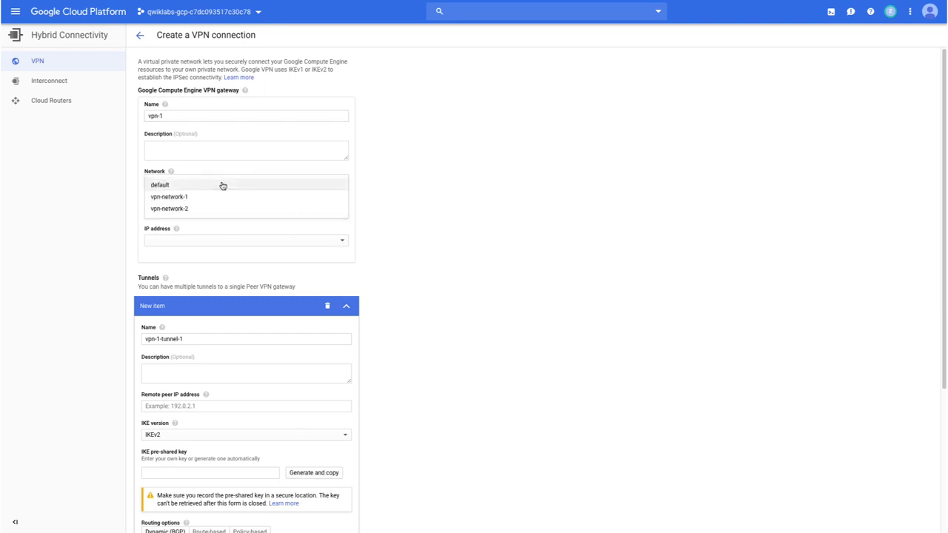
click(220, 199)
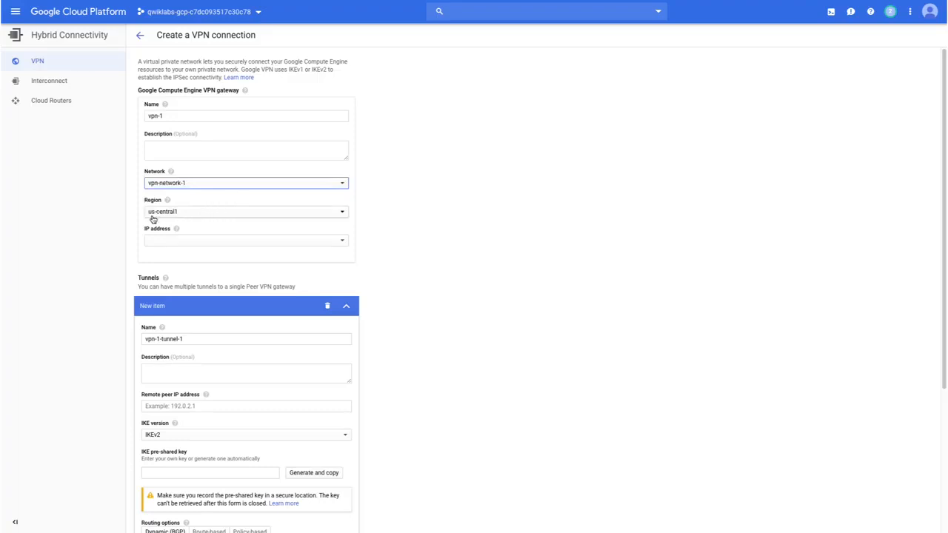
click(198, 238)
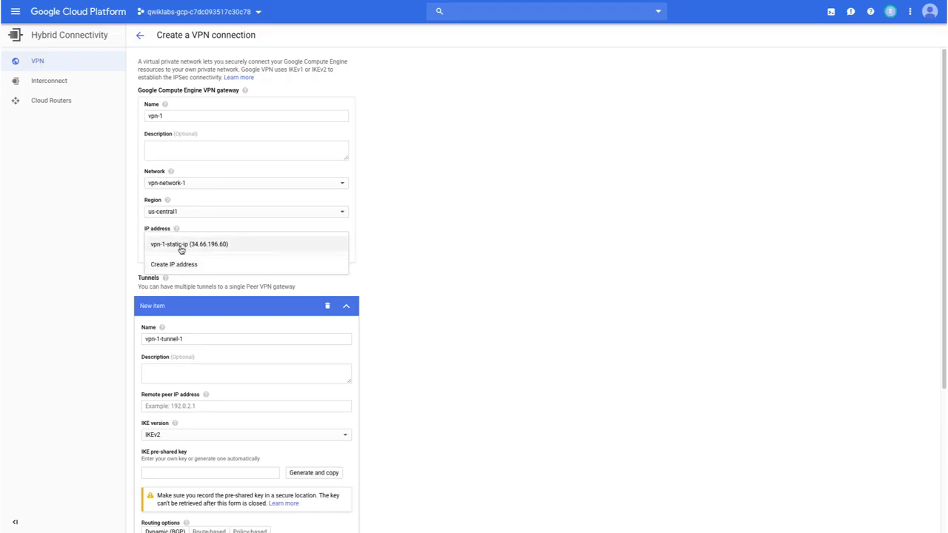
click(181, 247)
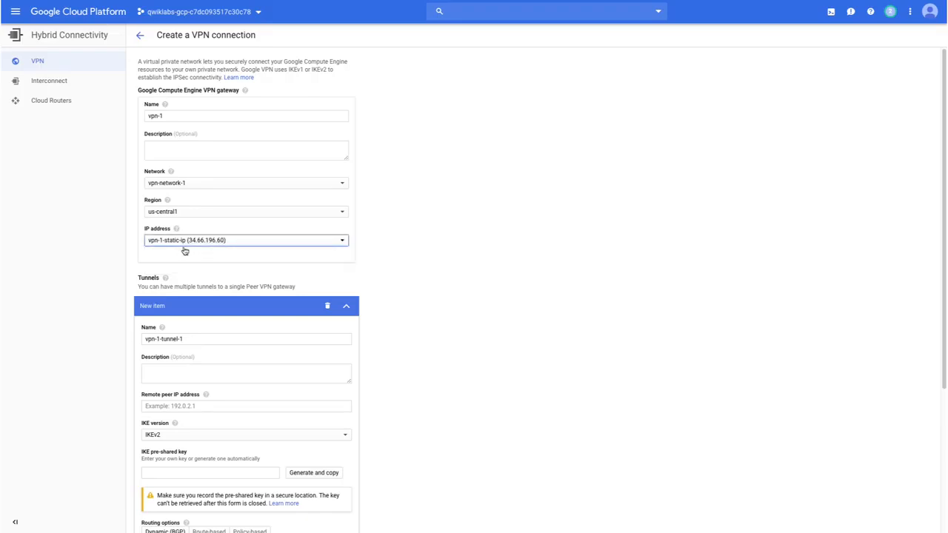
- Name the new VPN tunnel tunnelt1to2
scroll(439, 302, down, 1)
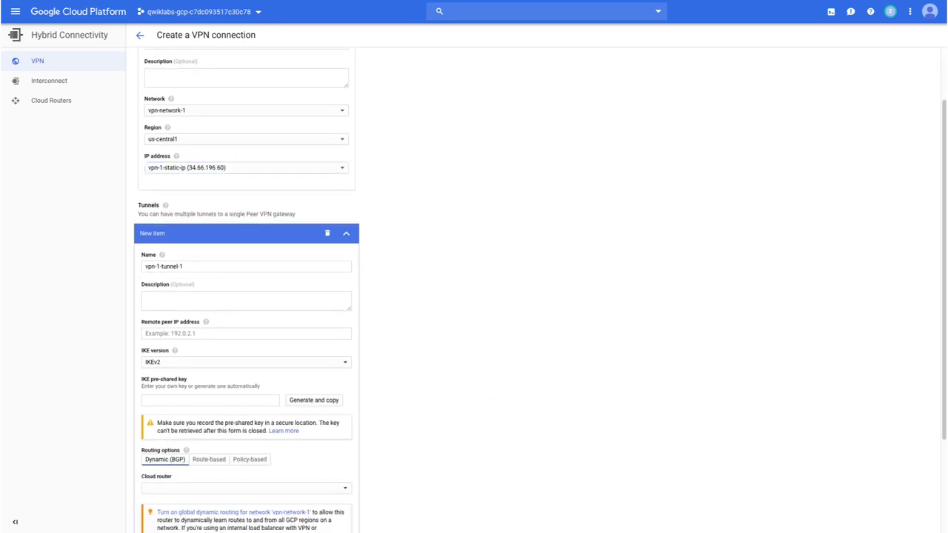
triple_click(184, 268)
text(tunnel1to2)
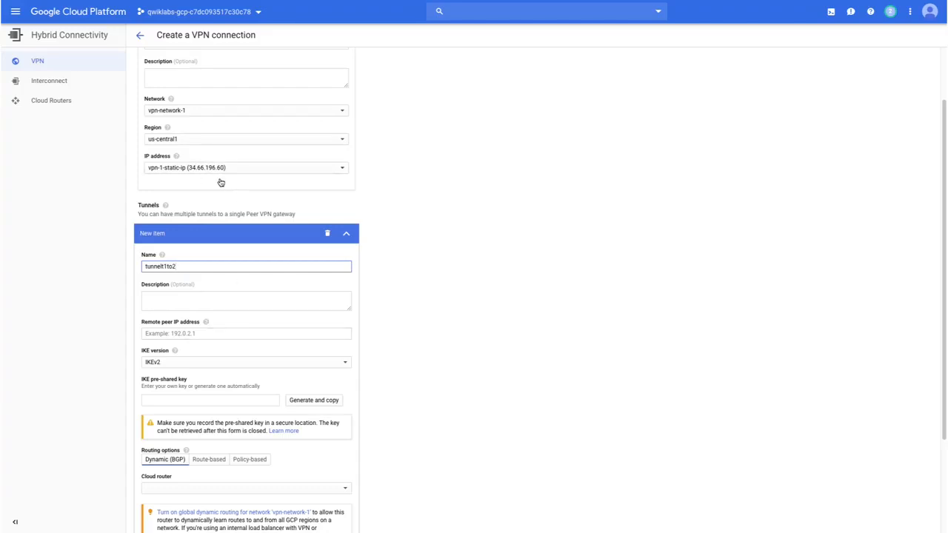
- In a separate console tab, copy vpn-2-static-ip's external address, and enter 35.205.190.174 as the tunnel's remote peer IP address
click(63, 11)
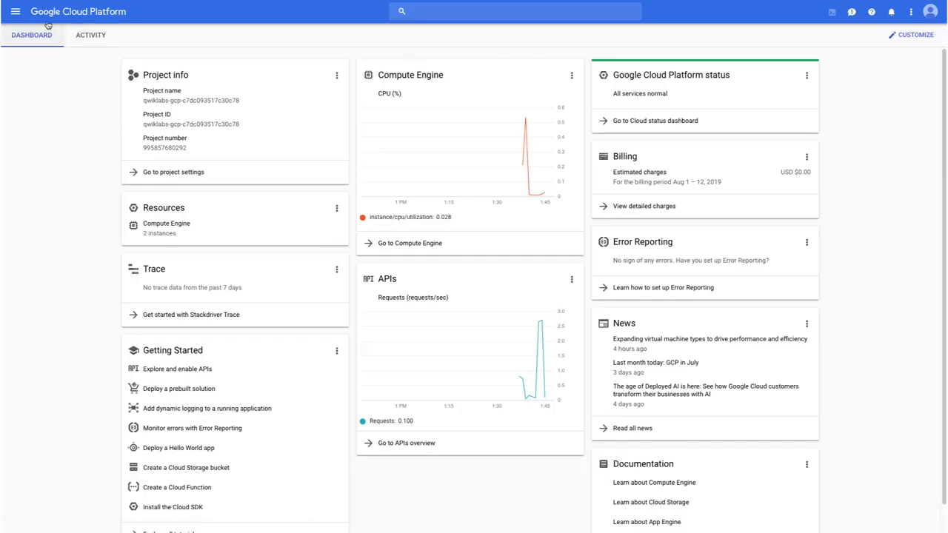
click(15, 11)
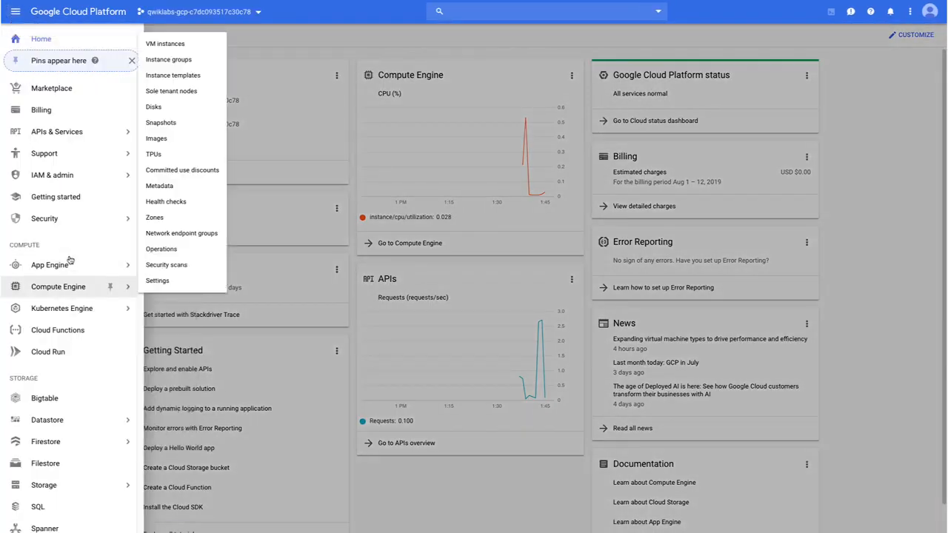
scroll(74, 249, down, 1)
scroll(76, 246, down, 1)
mouse_move(96, 394)
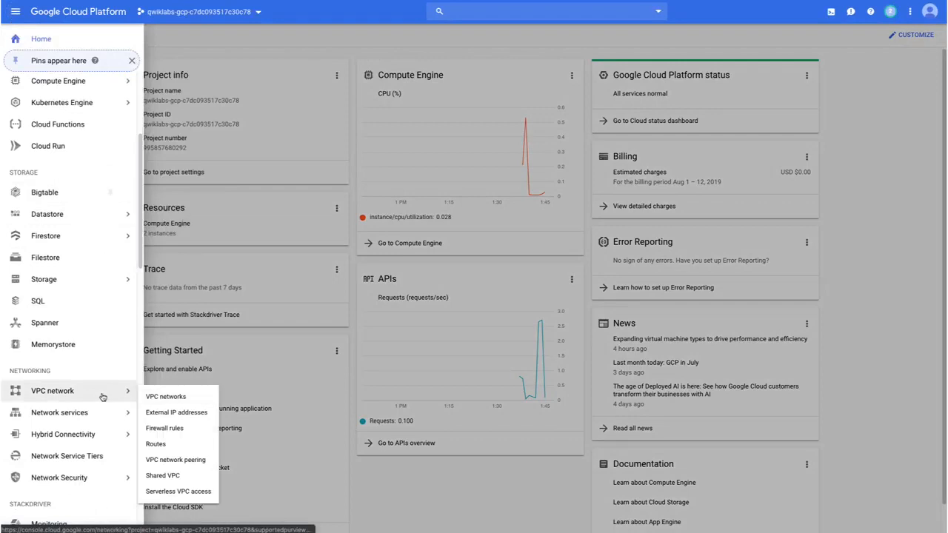
click(170, 413)
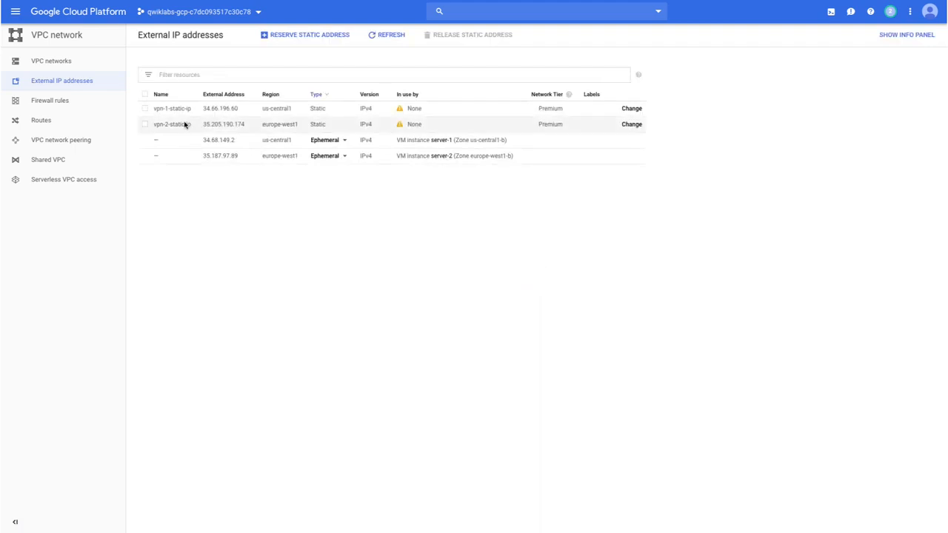
drag(245, 127, 203, 127)
key(ctrl+c)
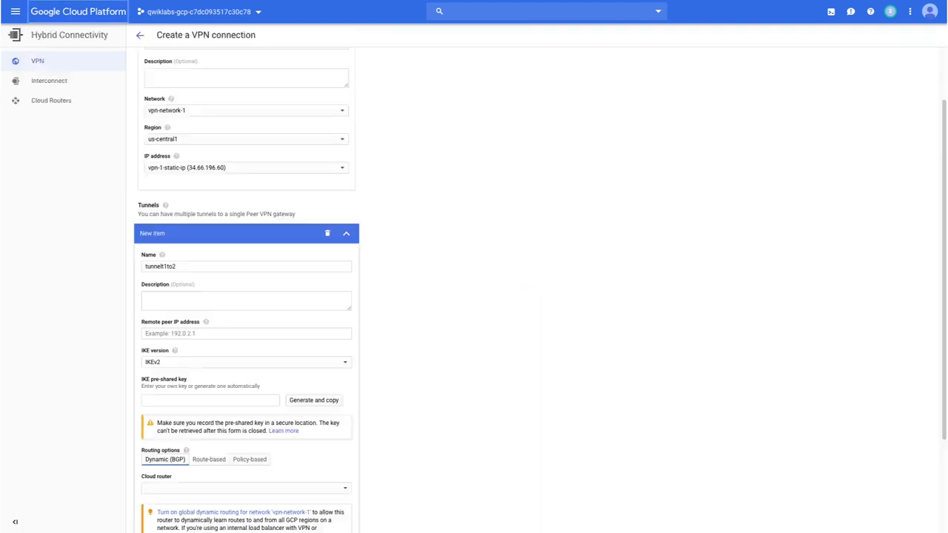
click(170, 333)
key(ctrl+v)
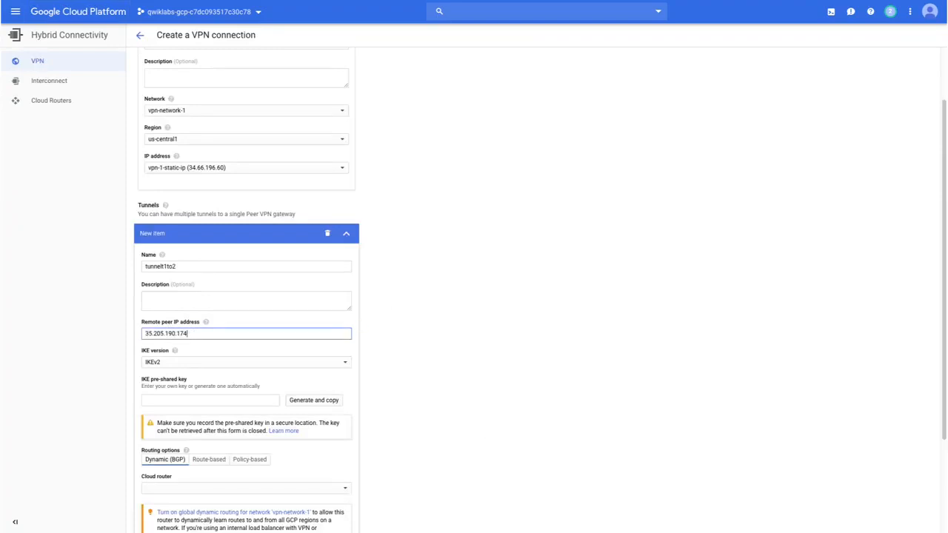
key(Tab)
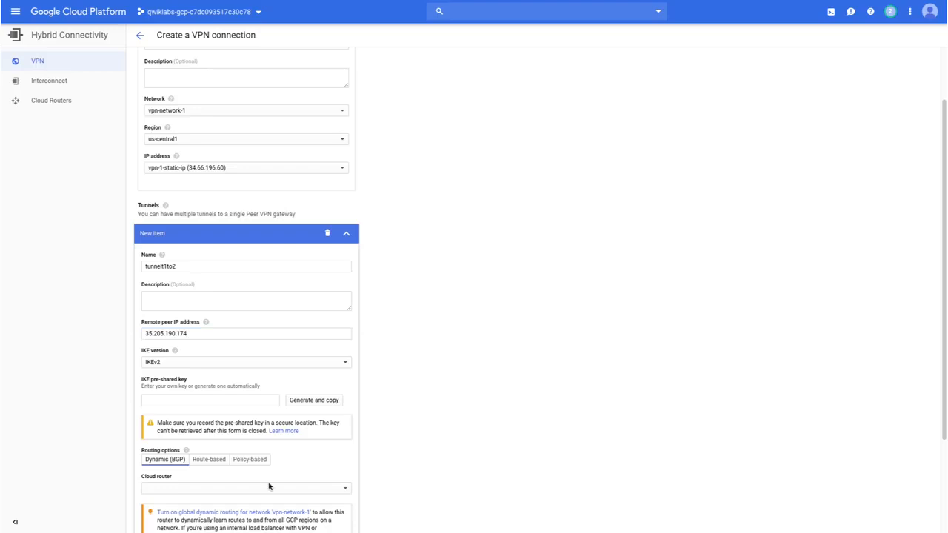
- Fill in the tunnel's IKE pre-shared key
click(165, 401)
scroll(192, 370, down, 2)
text(gcprocks)
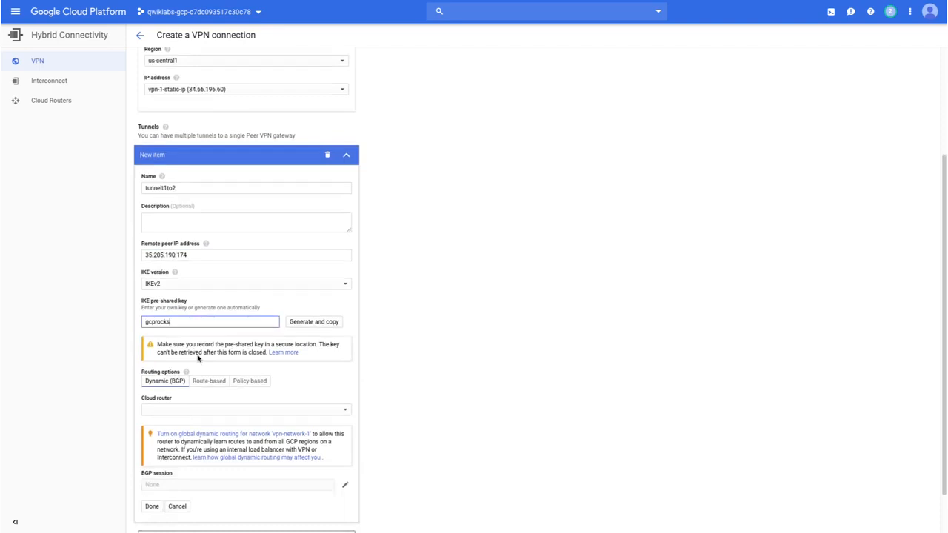
- Set the tunnel's routing to Route-based with the remote network IP range 10.1.3.0/24
click(220, 383)
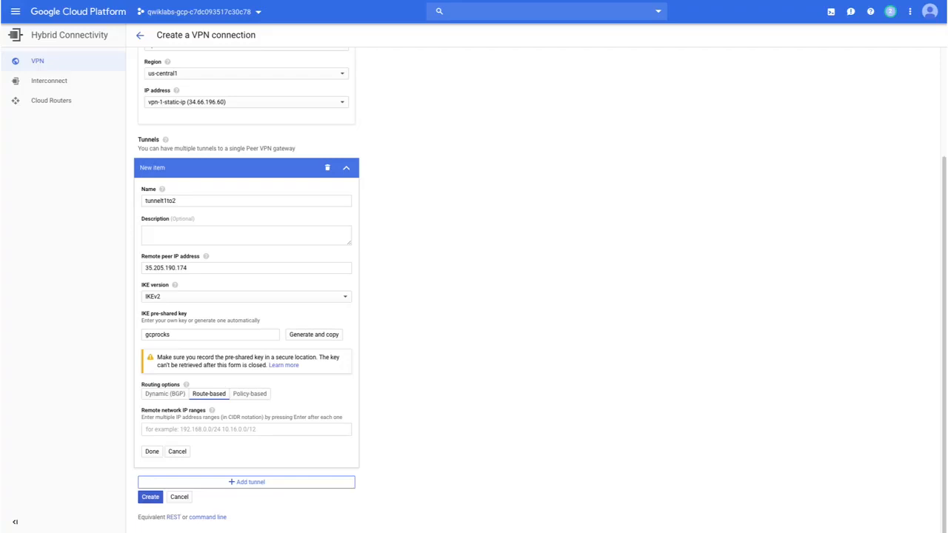
click(175, 429)
text(10.1.3.0/24)
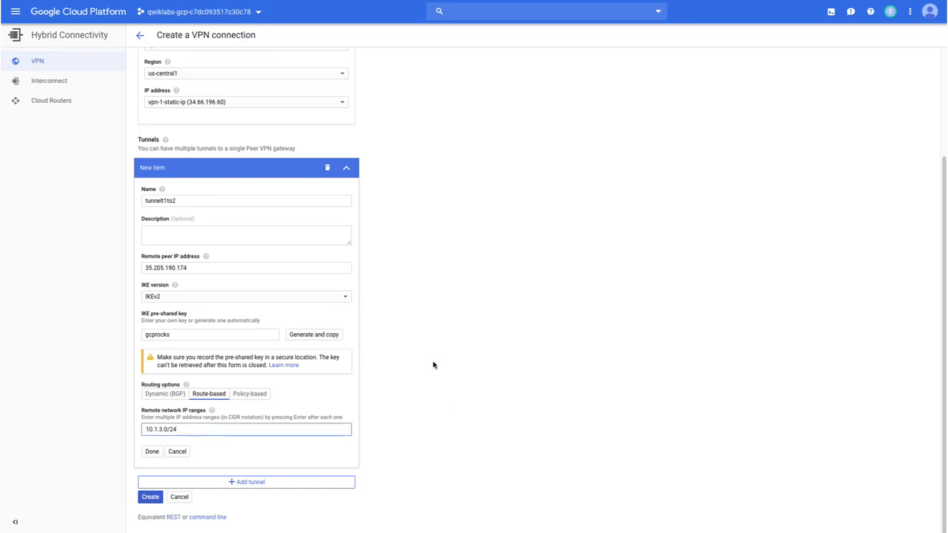
scroll(418, 354, up, 2)
scroll(419, 351, down, 2)
- Review the equivalent gcloud command line for the VPN connection, and create the connection
click(210, 518)
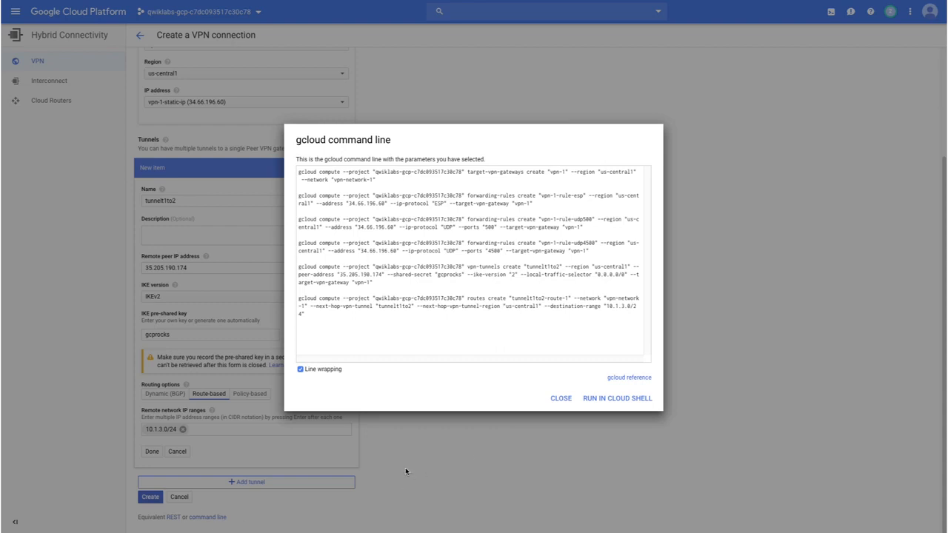
click(564, 400)
click(154, 497)
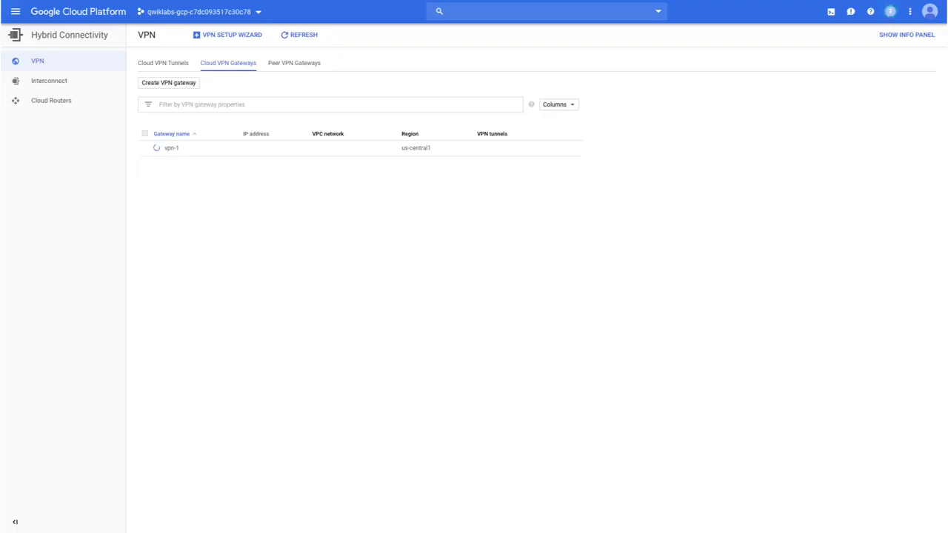
- Start a second Classic VPN connection with gateway vpn-2 on vpn-network-2 in europe-west1, using the reserved address vpn-2-static-ip
click(205, 38)
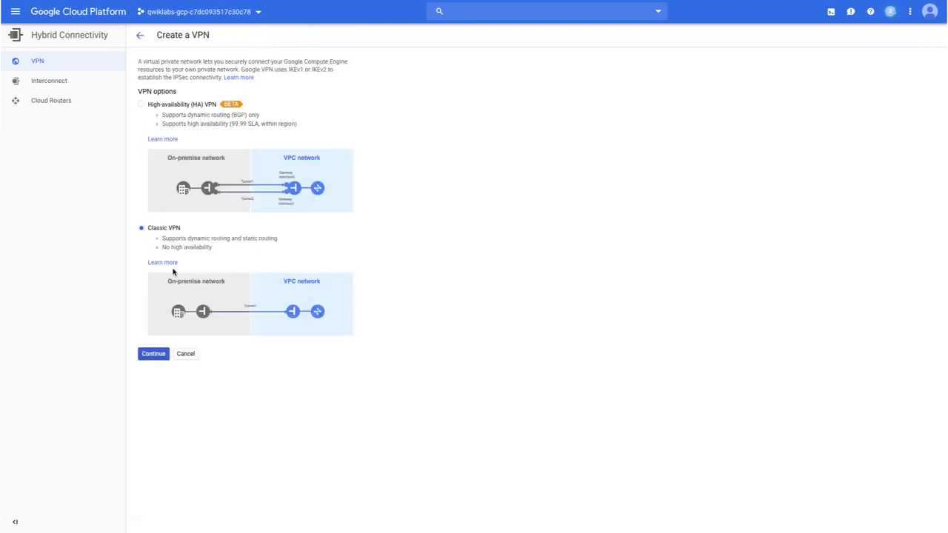
click(153, 355)
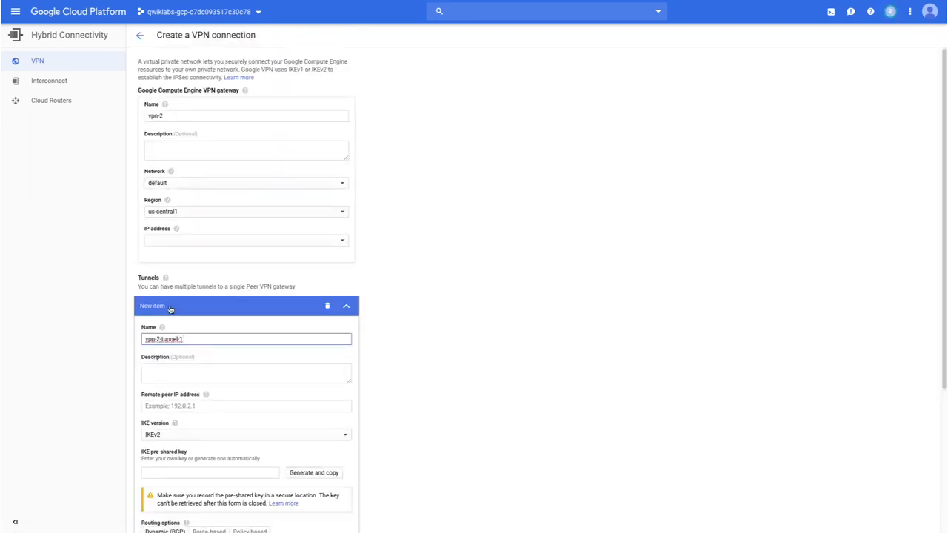
click(176, 189)
click(177, 211)
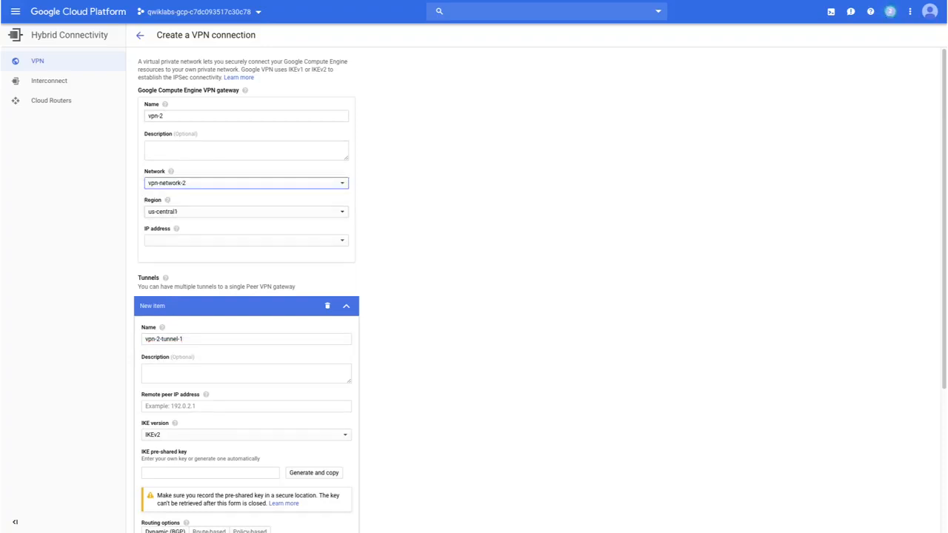
click(207, 214)
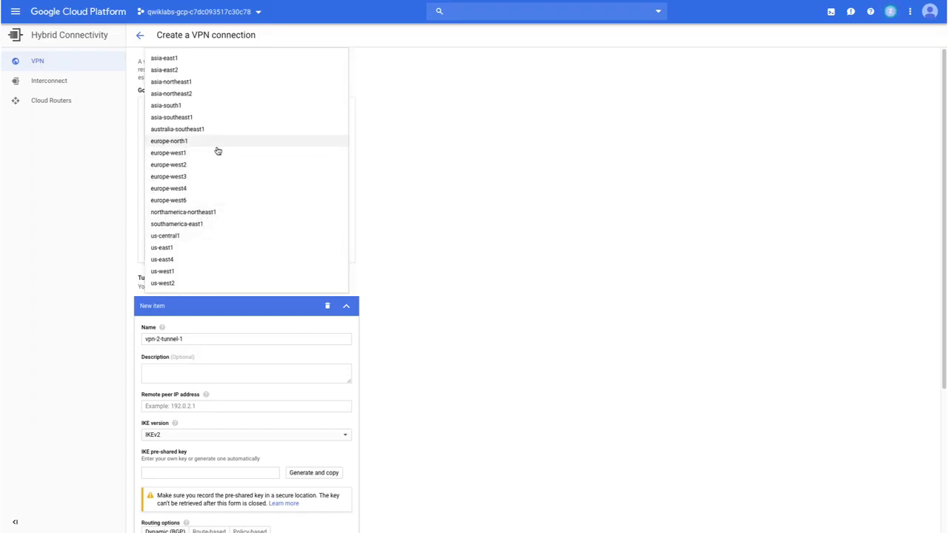
click(217, 152)
click(187, 239)
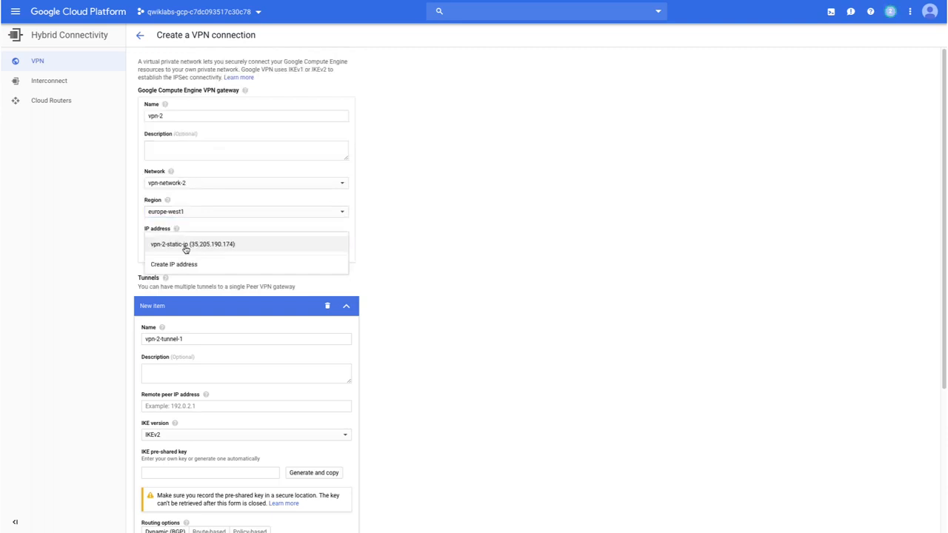
click(186, 247)
- Rename the gateway's new tunnel as tunnelt2to1
scroll(220, 333, down, 1)
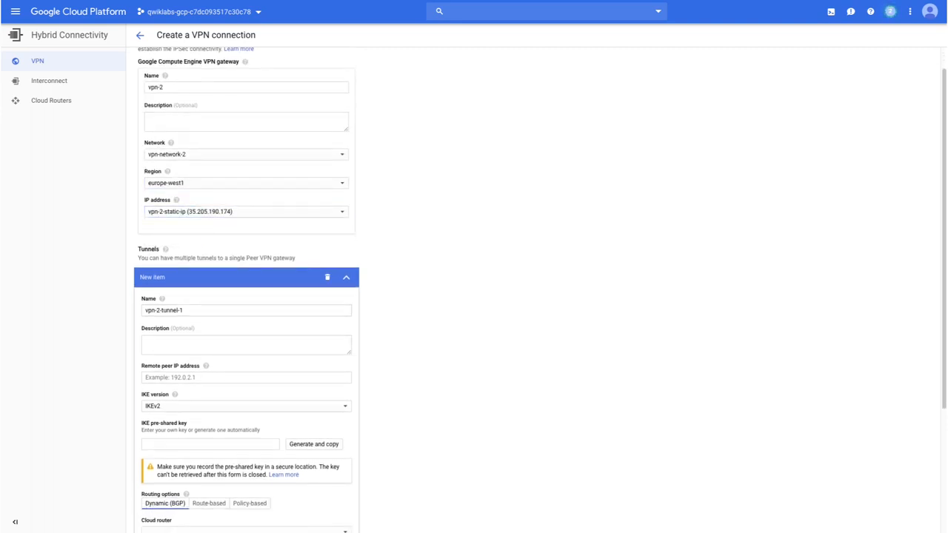
triple_click(199, 310)
text(tunnel2to1)
drag(156, 310, 132, 310)
key(BackSpace)
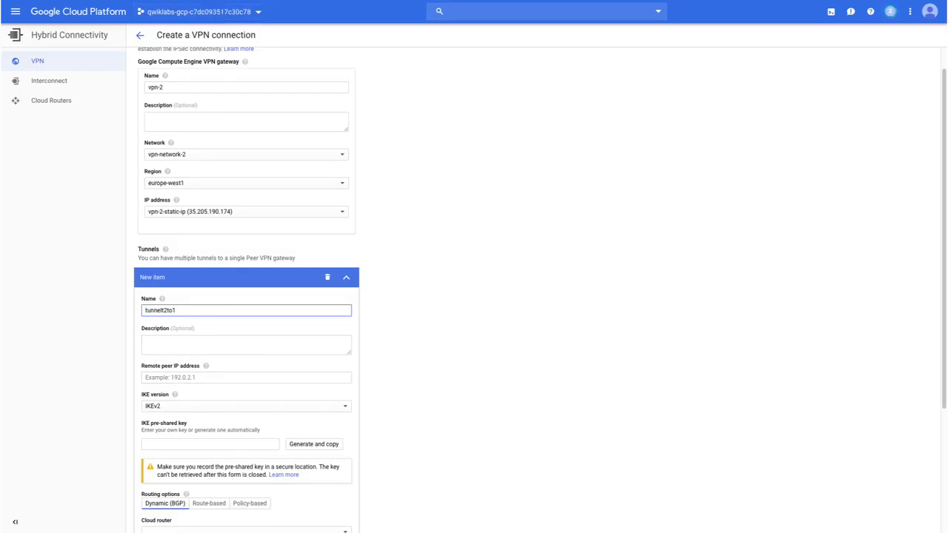
- Enter vpn-1-static-ip's external address, 34.66.196.60, copied from the other console tab, as the remote peer IP, and fill in the IKE pre-shared key
click(211, 1)
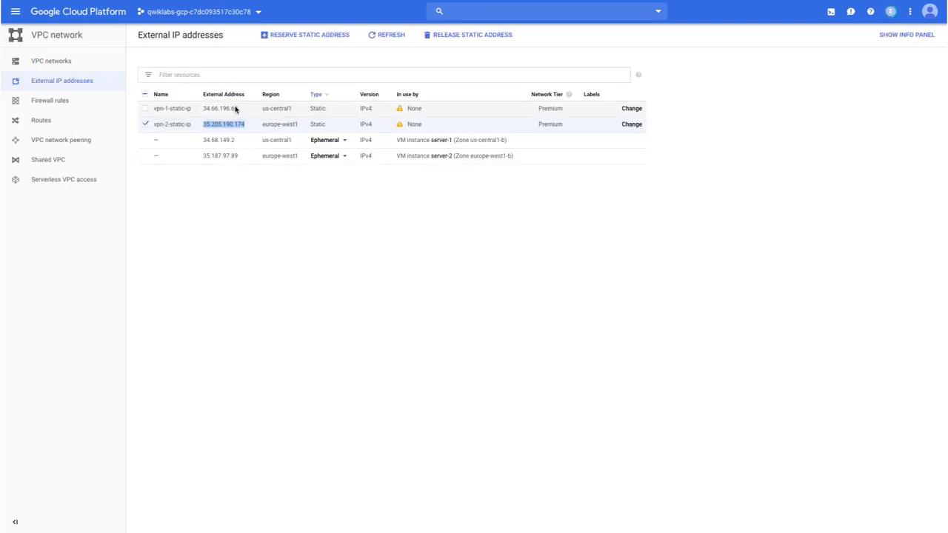
drag(239, 108, 198, 109)
key(ctrl+c)
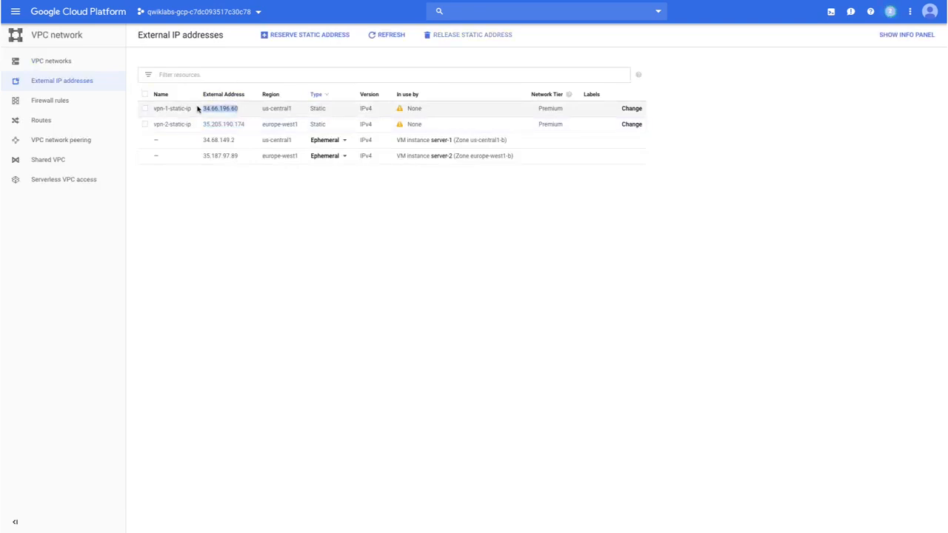
click(222, 1)
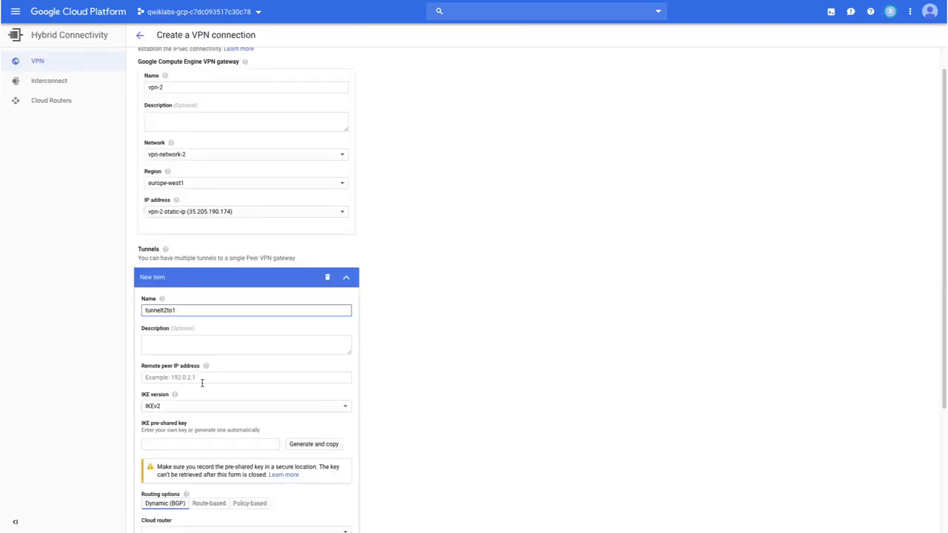
click(181, 377)
key(ctrl+v)
scroll(181, 377, down, 1)
click(181, 424)
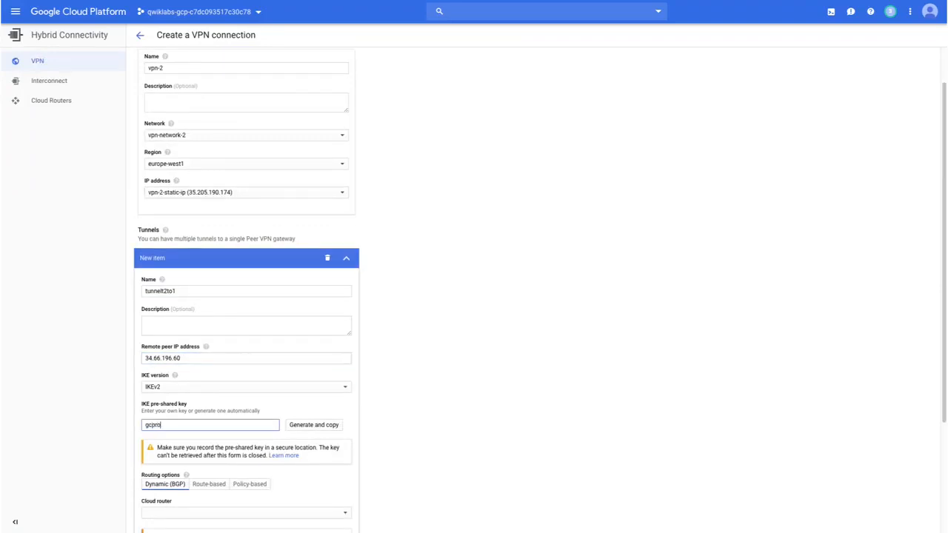
- Set the tunnel's routing to Route-based with the remote network IP range 10.5.4.0/24, and create the VPN connection
scroll(212, 363, down, 4)
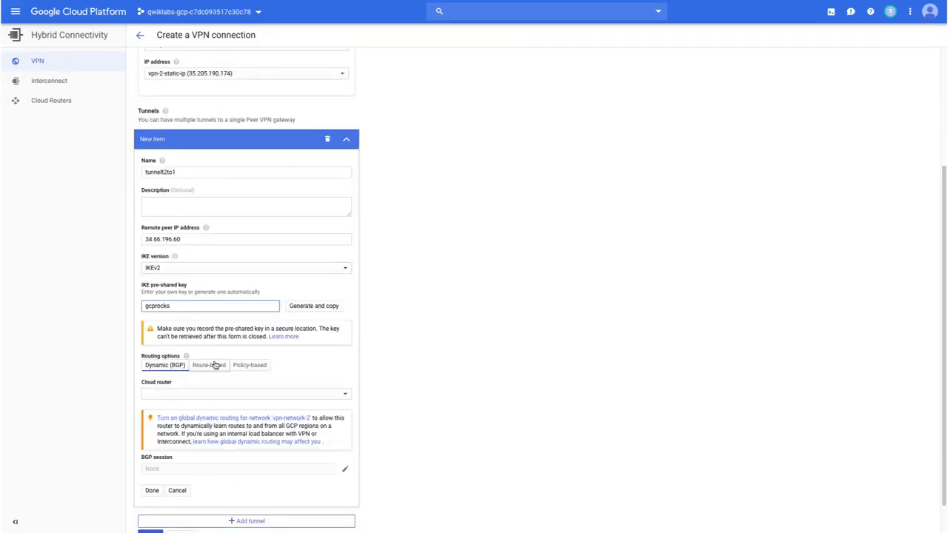
click(215, 361)
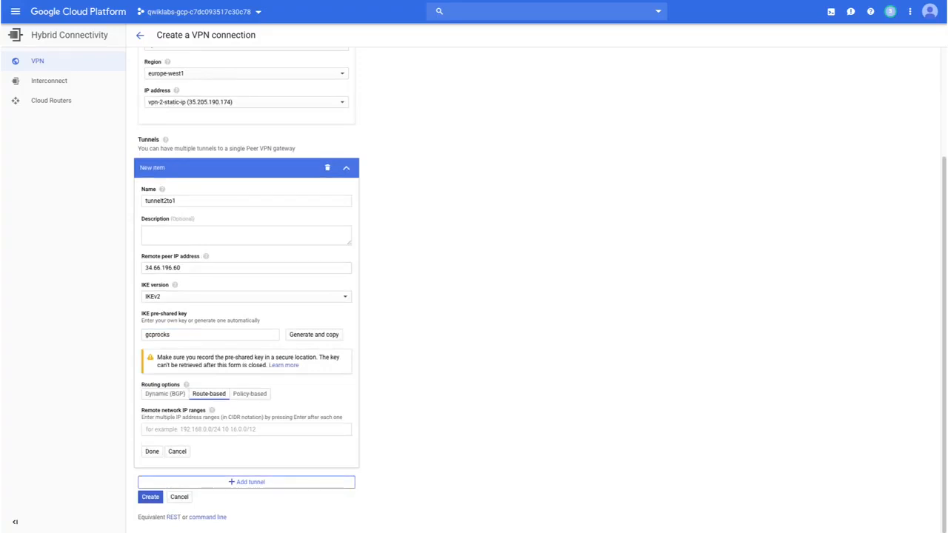
click(153, 429)
text(10.1.4.0/24)
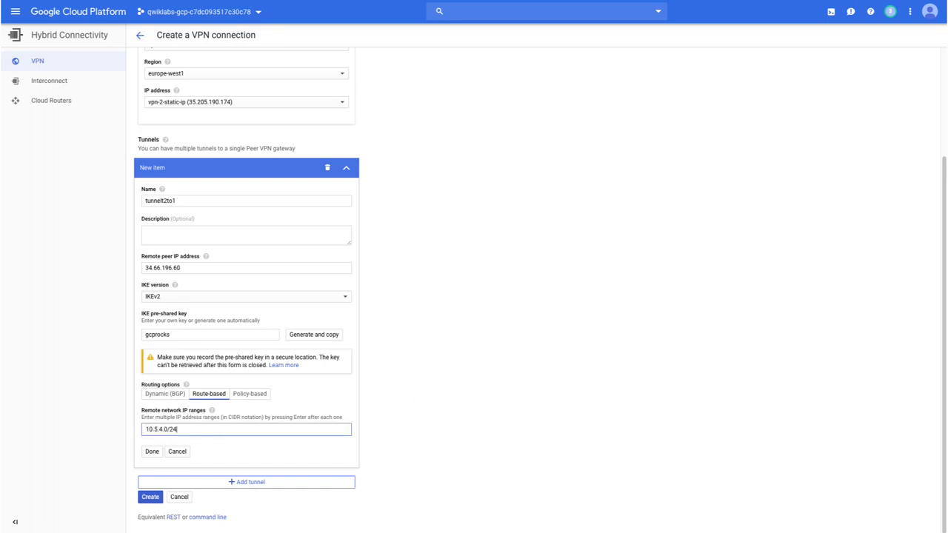
click(147, 499)
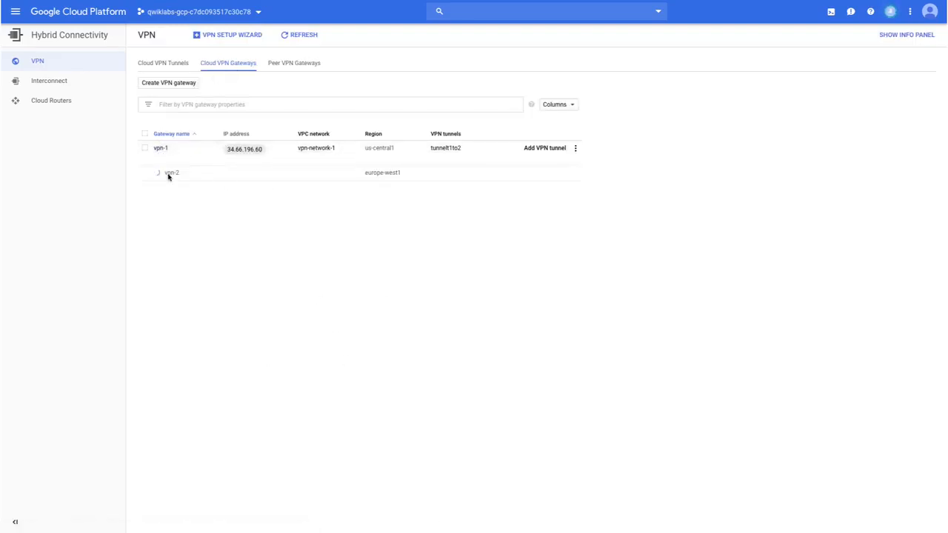
- Check the status of both Cloud VPN tunnels
click(177, 66)
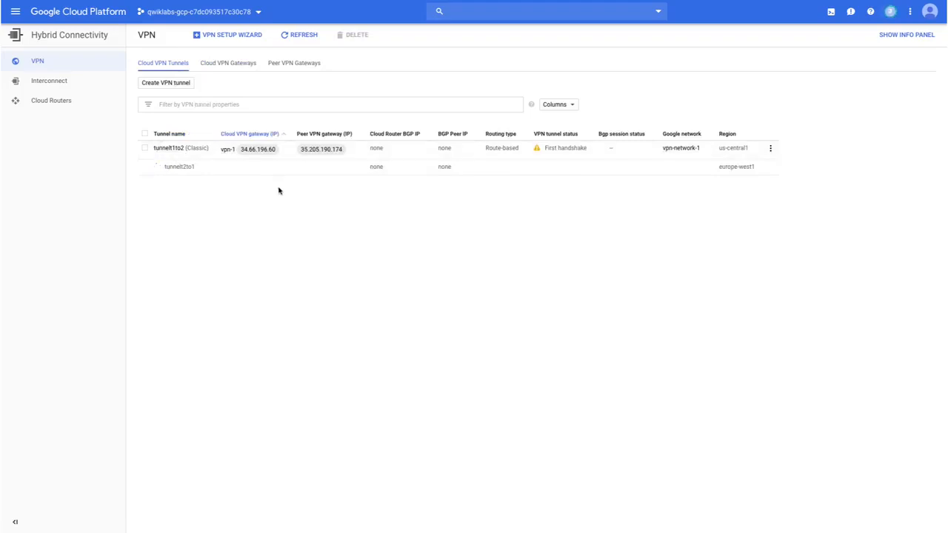
mouse_move(539, 150)
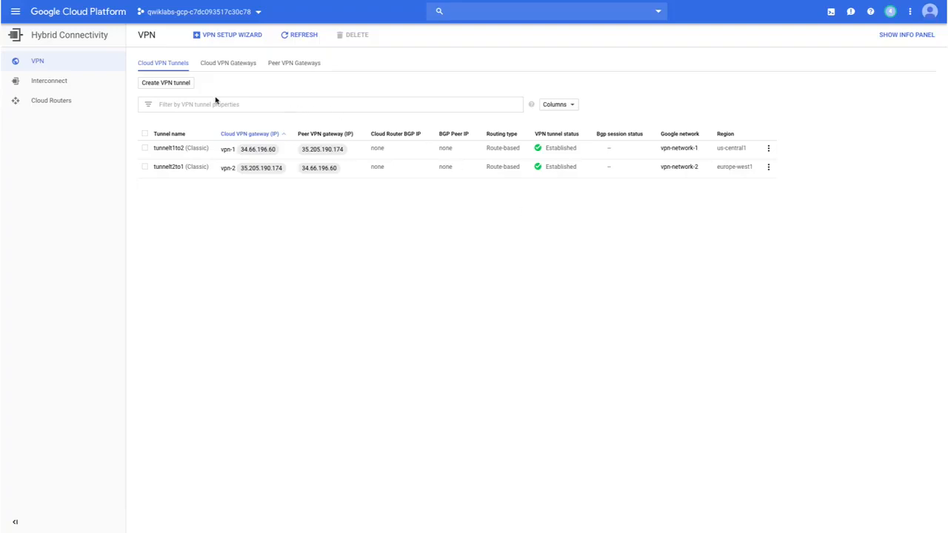
- In the Compute Engine VM instances list, copy server-2's internal IP, and open an SSH session to server-1
click(16, 13)
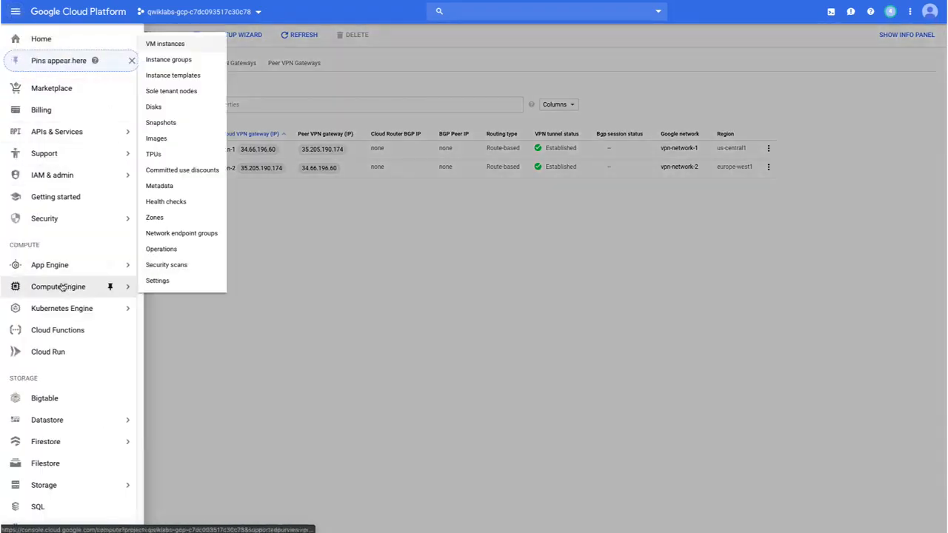
click(63, 287)
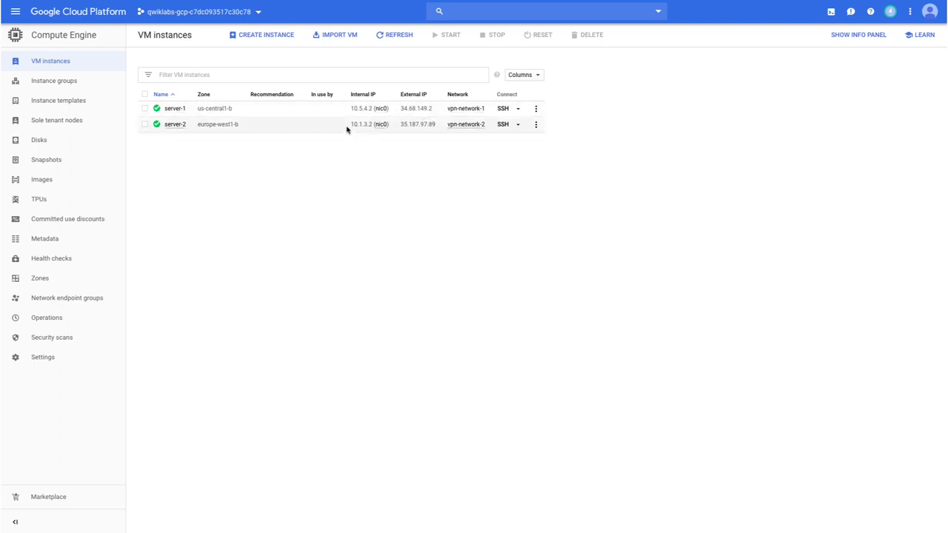
drag(347, 129, 372, 125)
click(503, 108)
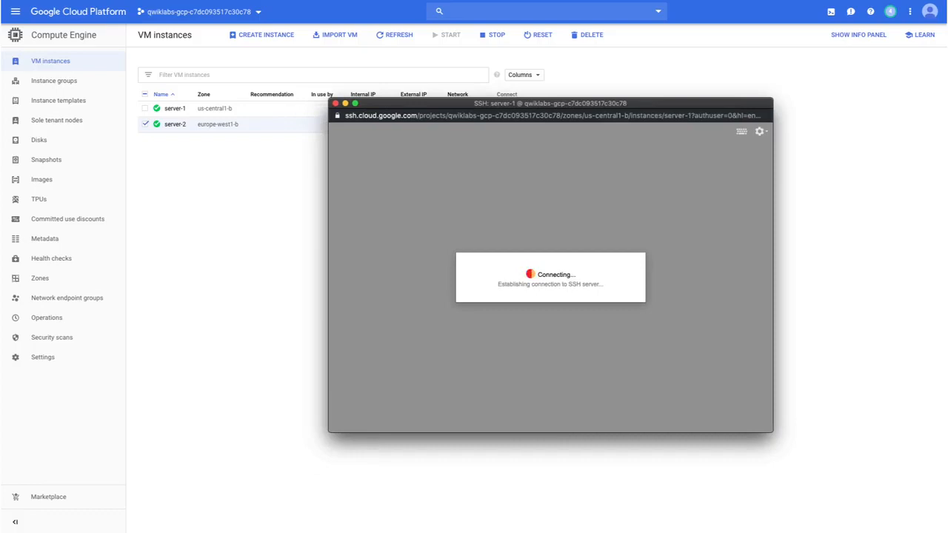
- Run ping -c 3 10.1.3.2 from server-1 to test the link to server-2, and close the SSH session
drag(563, 112, 660, 162)
text(ping -c 3 10.1.3.2)
key(Return)
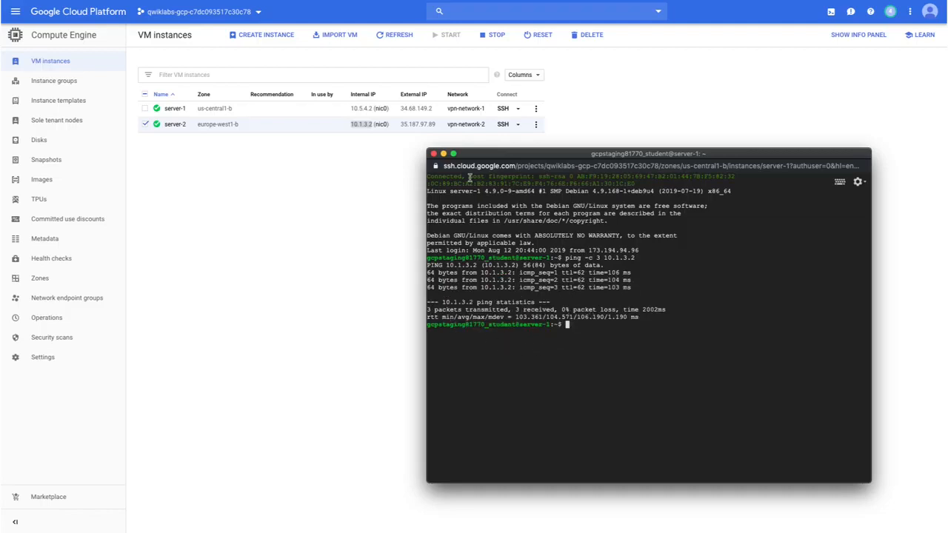
click(433, 155)
click(539, 149)
- Copy server-1's internal IP, and open an SSH session to server-2
click(345, 109)
drag(351, 109, 372, 110)
click(504, 124)
drag(448, 214, 642, 97)
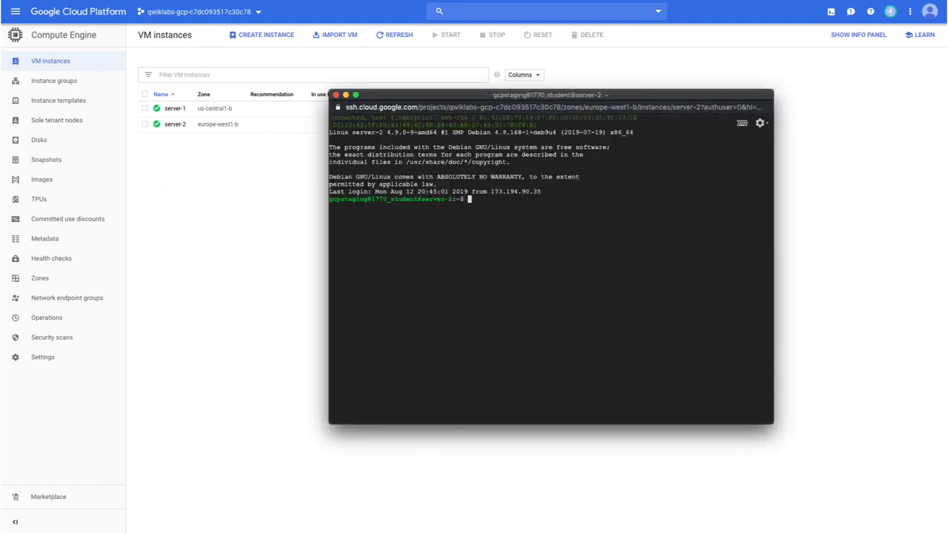
- Run ping -c 3 10.5.4.2 from server-2 to test the link to server-1
text(ing -c 3 10.5.4.2)
key(Return)
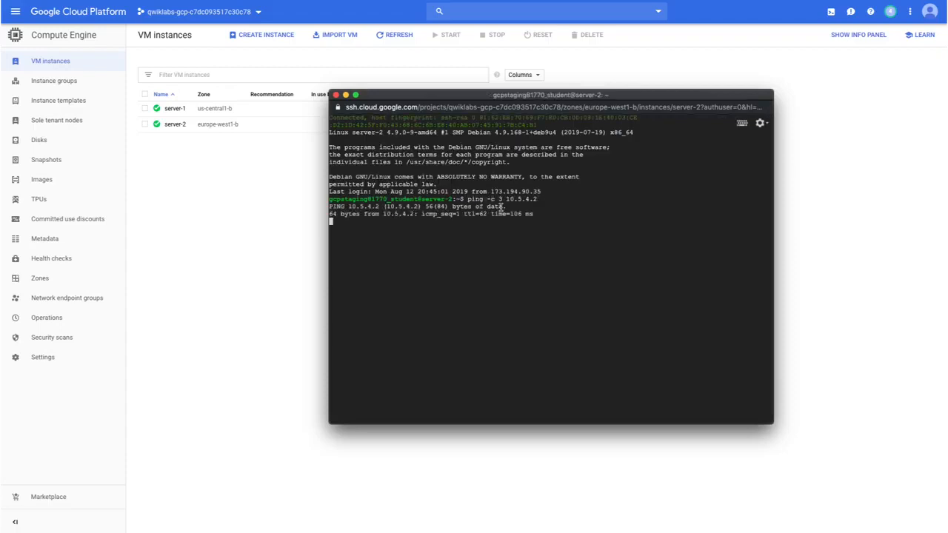